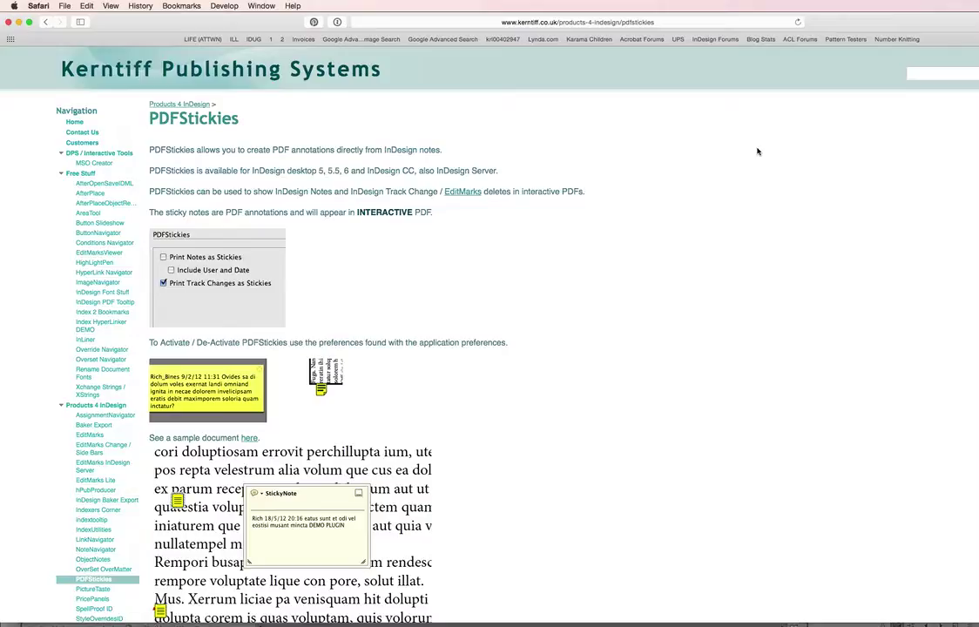
# Leave the PDFStickies page in Safari for Adobe Acrobat showing 5504_Draft.pdf.
pyautogui.press('super+Tab')
pyautogui.press('super+Tab')
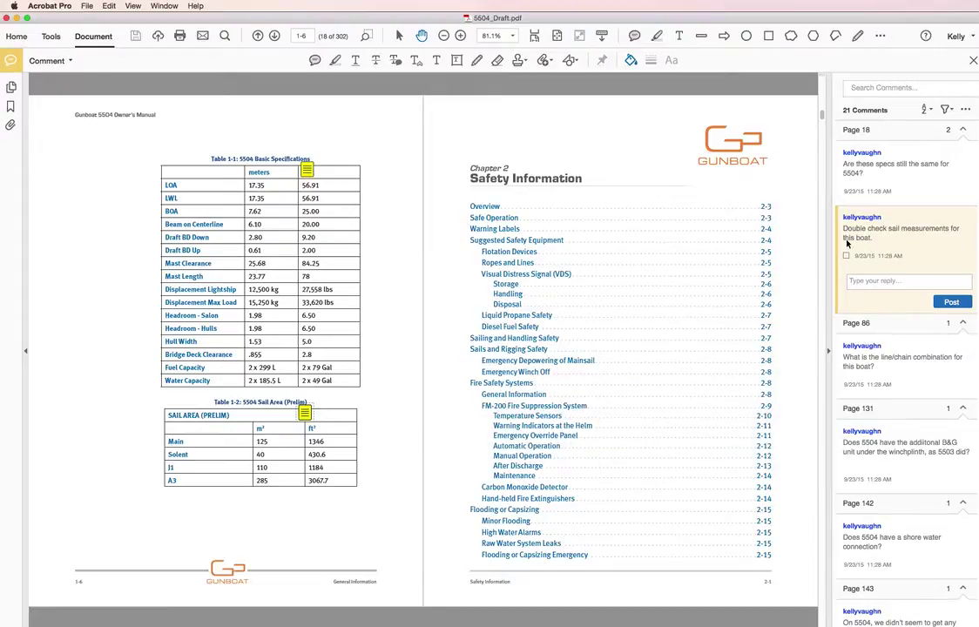
pyautogui.scroll(-5, 926, 246)
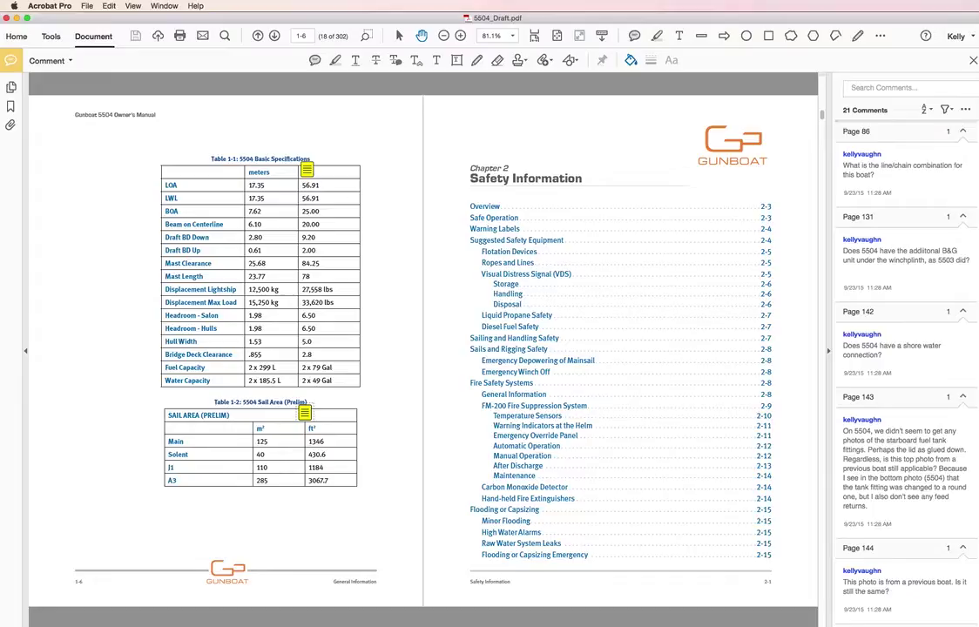
pyautogui.scroll(-10, 906, 348)
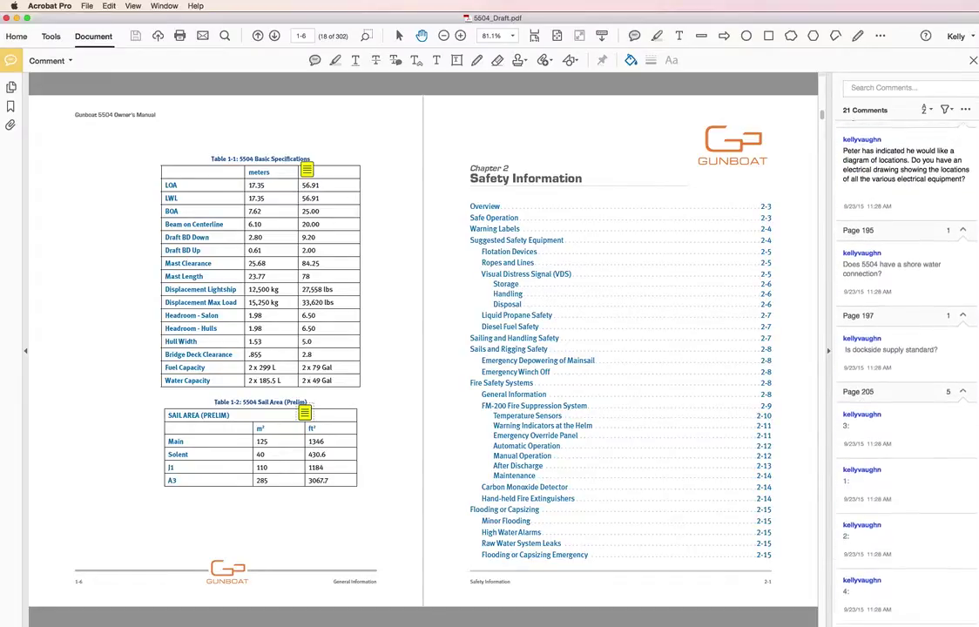
pyautogui.scroll(-8, 973, 536)
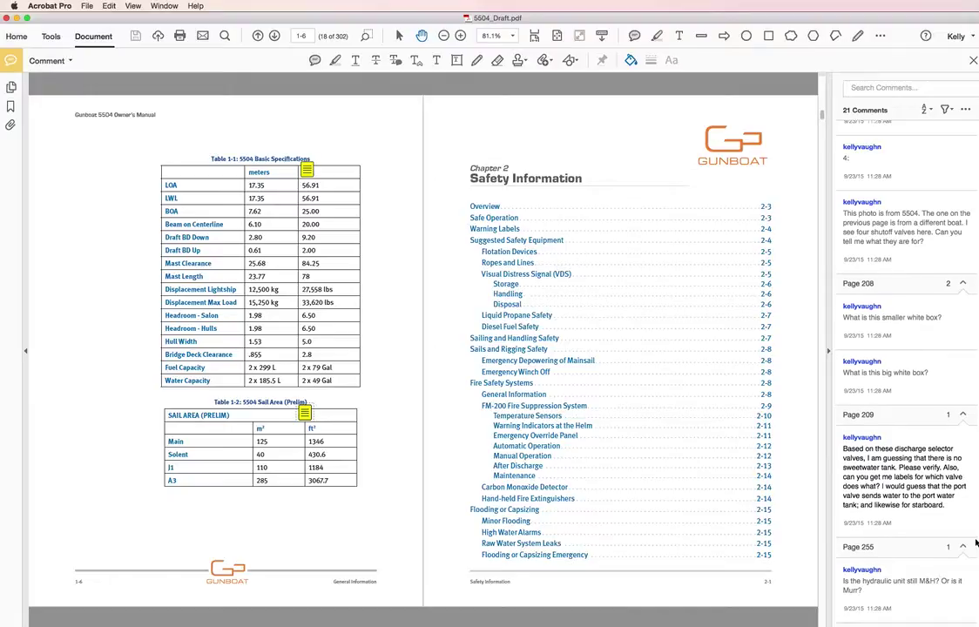
pyautogui.scroll(8, 952, 397)
pyautogui.scroll(15, 952, 396)
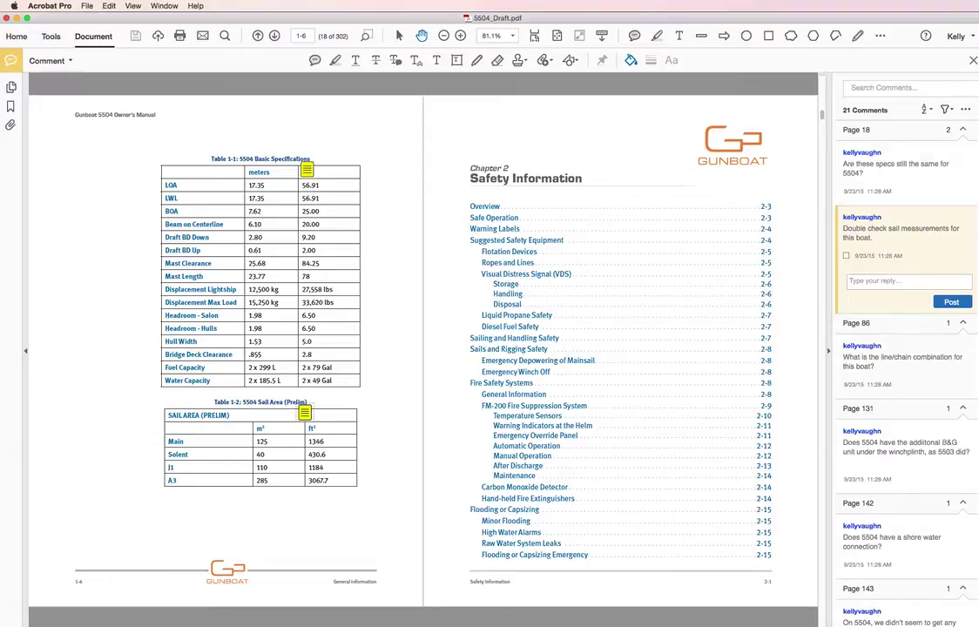
# Jump through the page 86, 131, 142 and 143 comments, opening the starboard fuel-tank note.
pyautogui.click(939, 341)
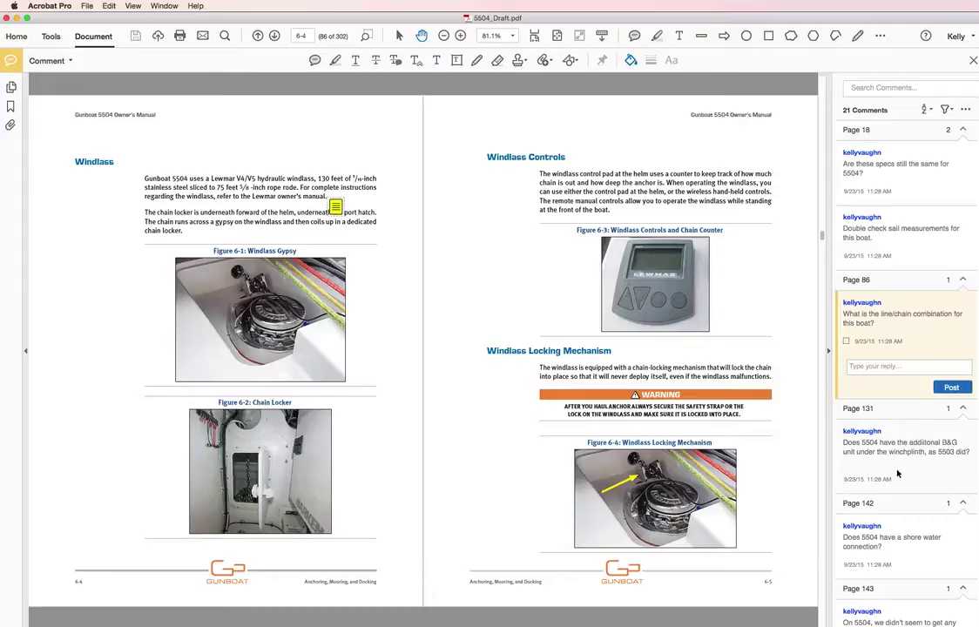
pyautogui.click(898, 473)
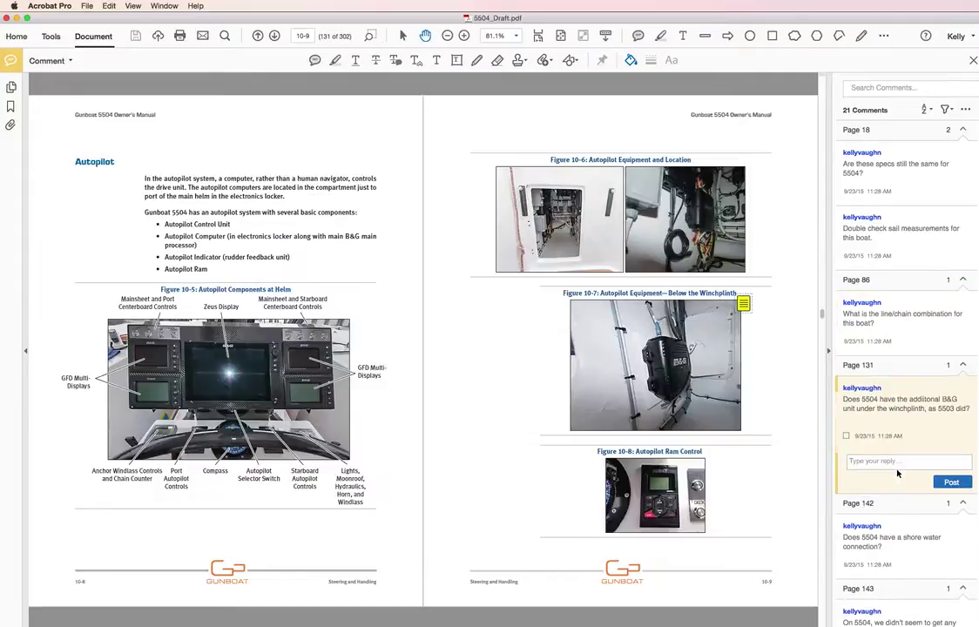
pyautogui.click(918, 551)
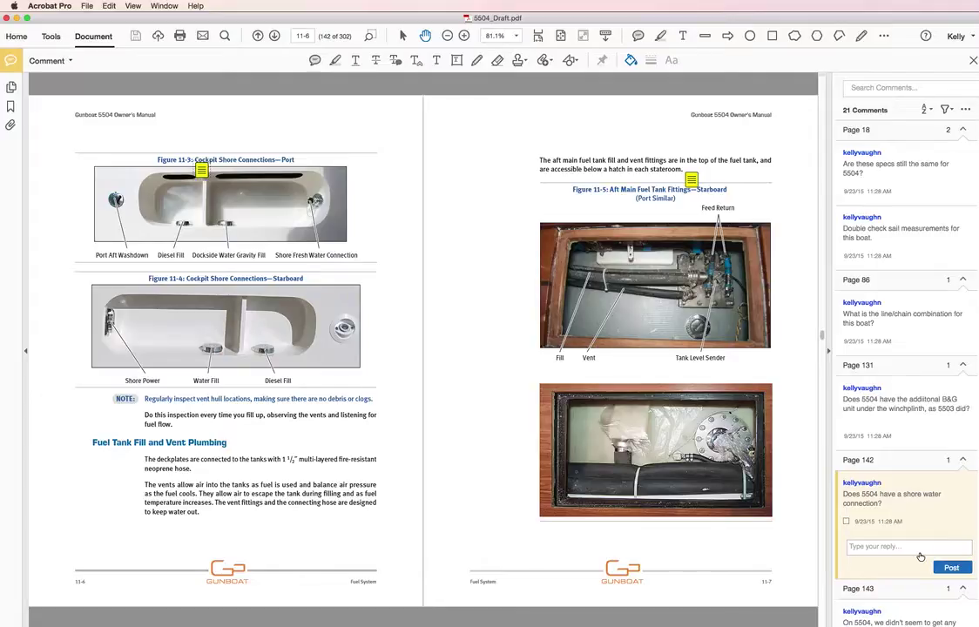
pyautogui.click(905, 592)
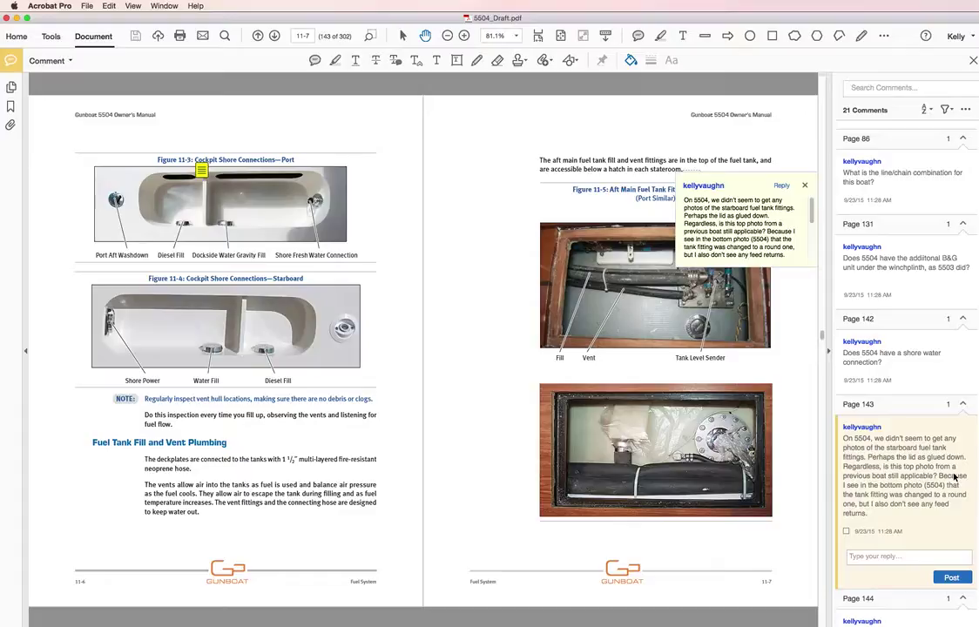
pyautogui.press('super+Tab')
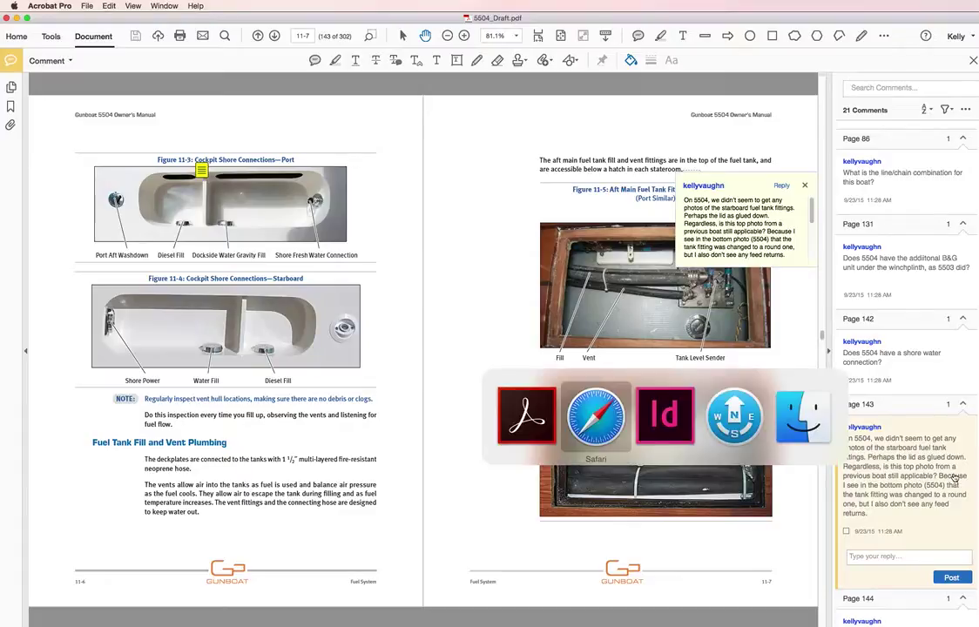
# Zoom to Figure 11-3 in Fuel System.indd and read its note about updating the FW chapter photo.
pyautogui.press('super+Tab')
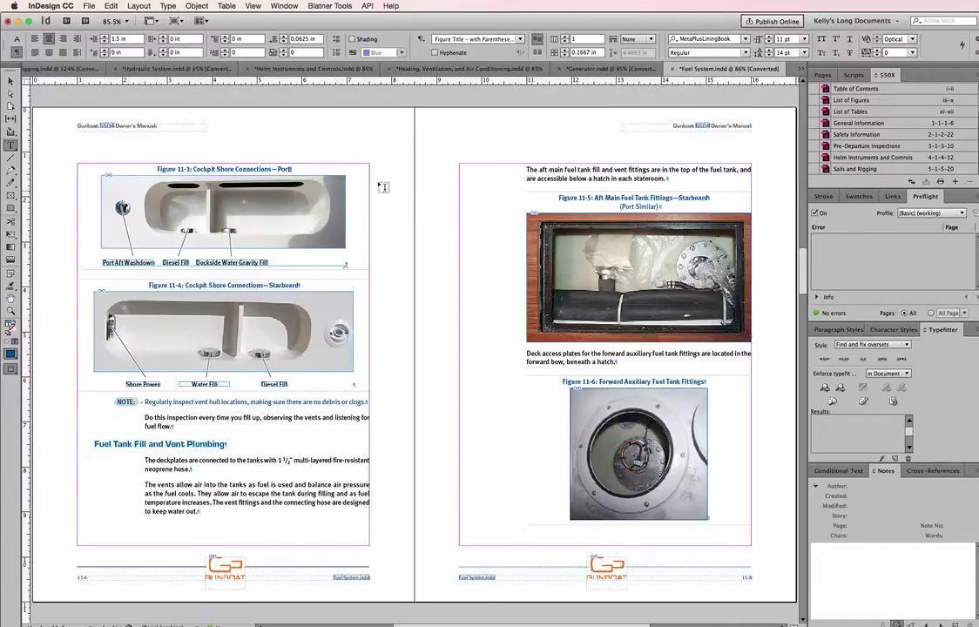
pyautogui.moveTo(373, 115); pyautogui.dragTo(81, 281)
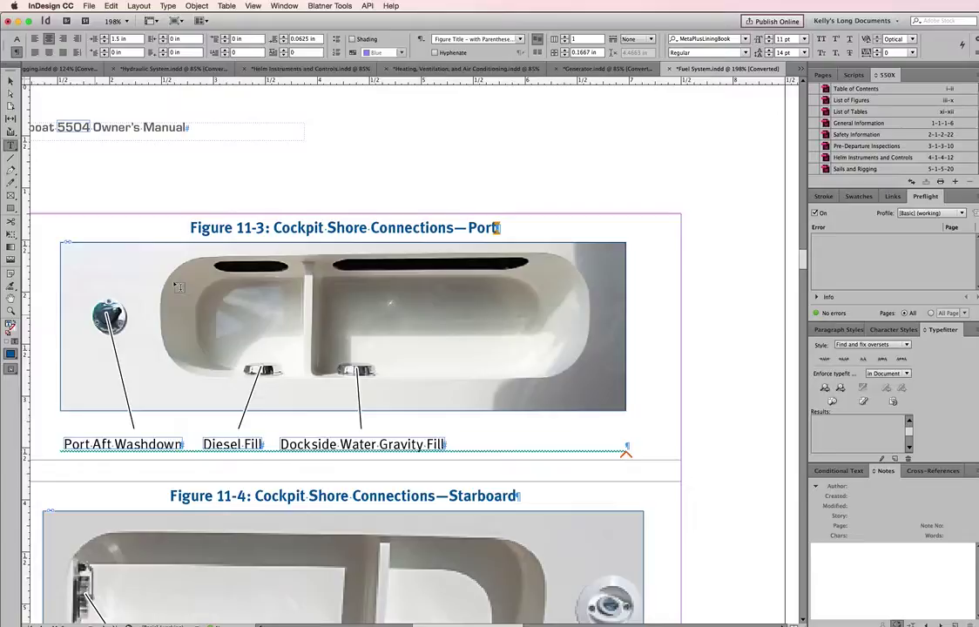
pyautogui.click(277, 228)
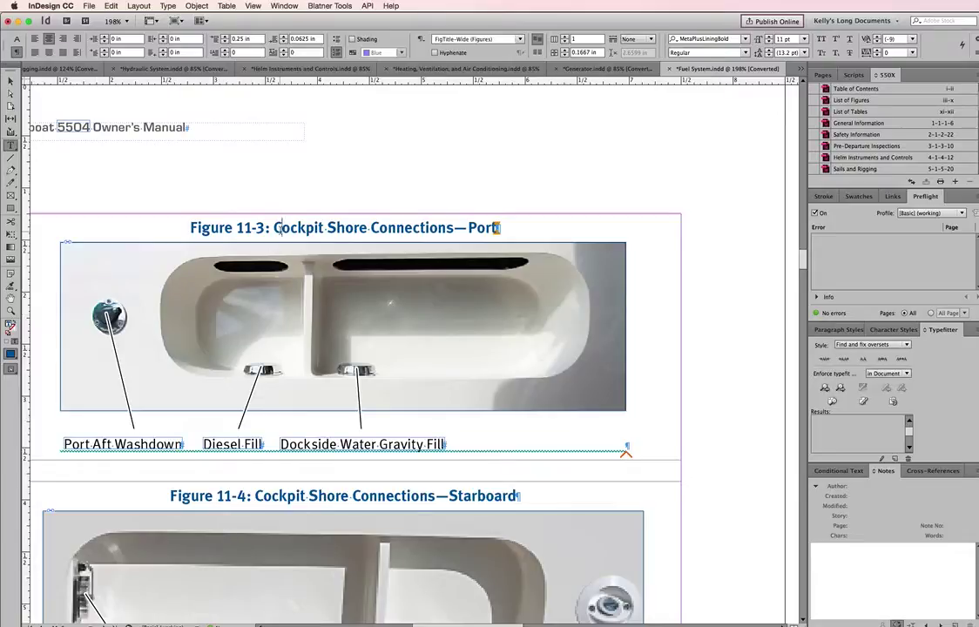
pyautogui.click(942, 624)
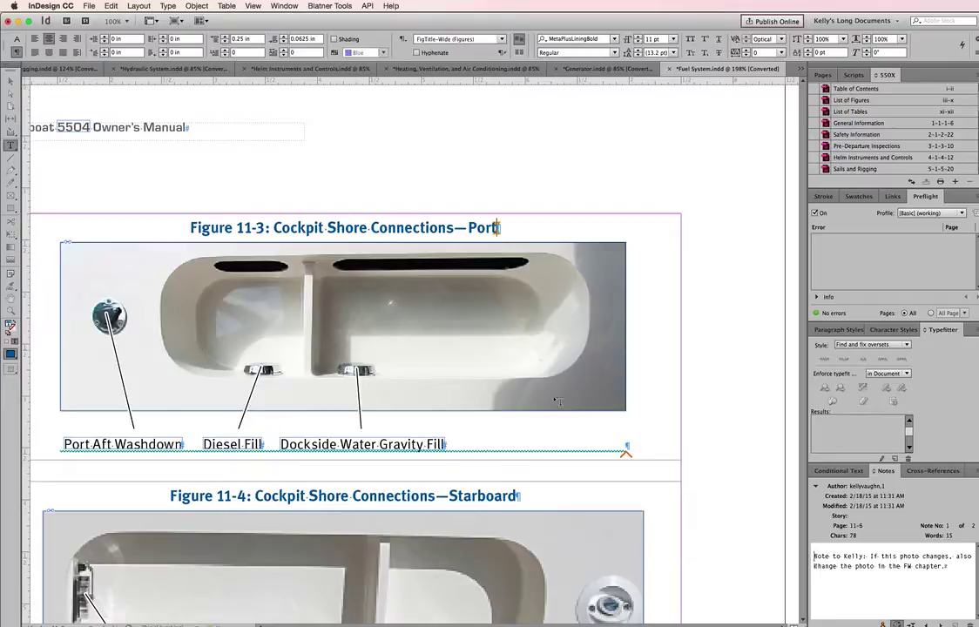
pyautogui.click(639, 332)
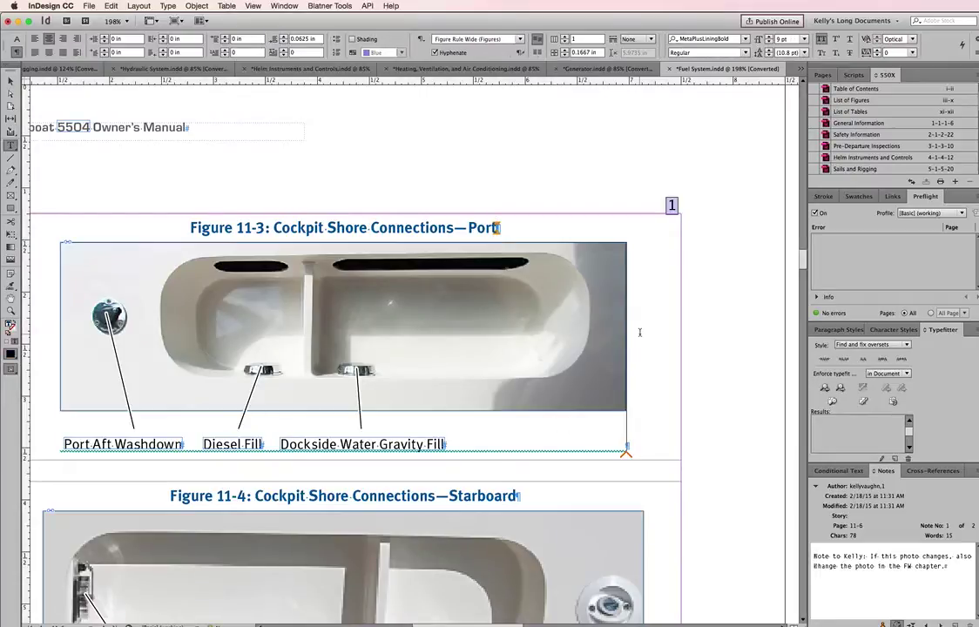
pyautogui.hotkey('shift', 'Left')
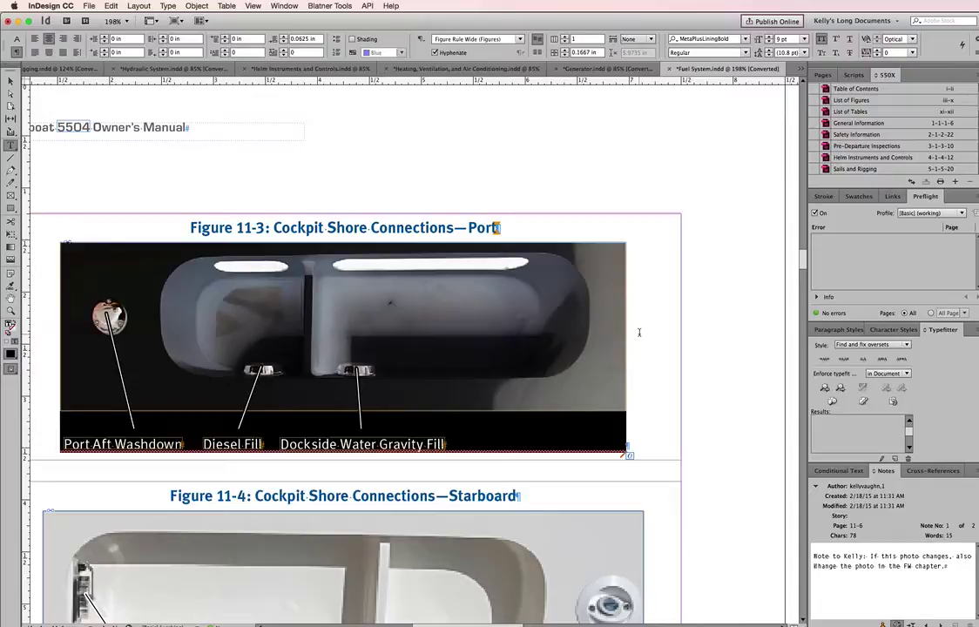
pyautogui.click(459, 229)
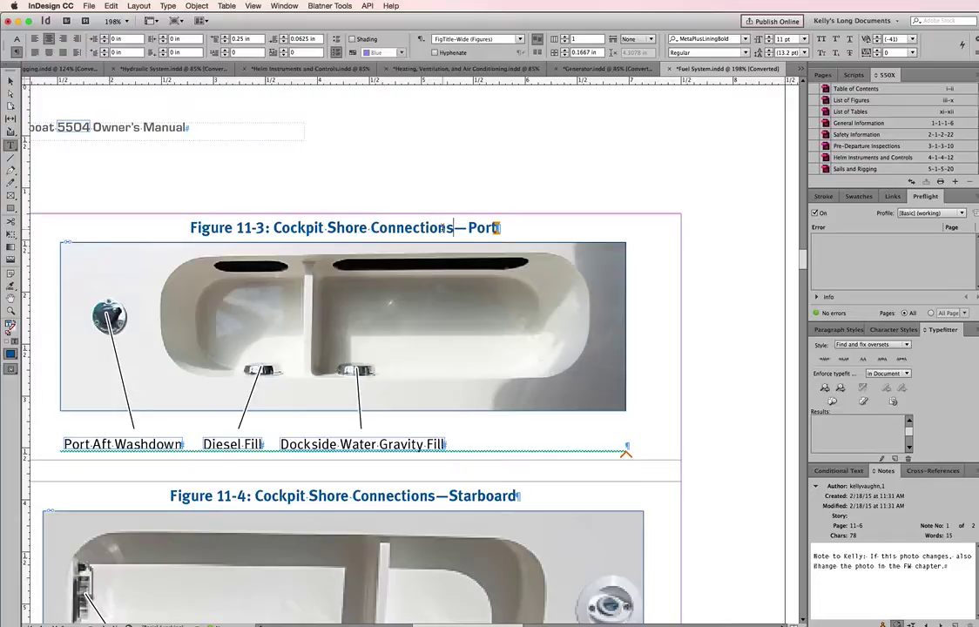
# Type 'Can you get a photo of this without the plastic wrap?' after (Port Similar) and select it.
pyautogui.press('super+alt+0')
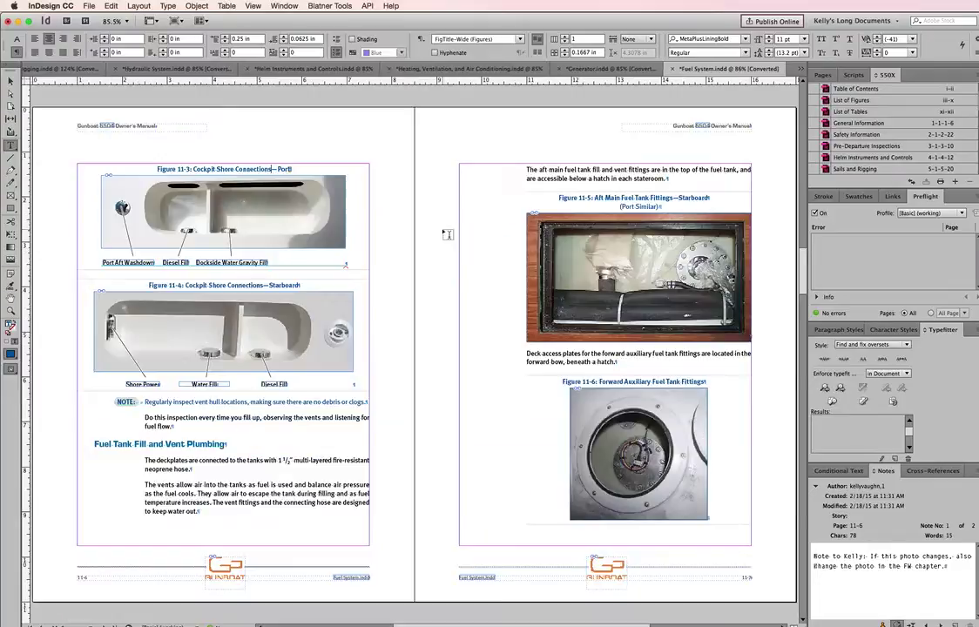
pyautogui.moveTo(449, 138); pyautogui.dragTo(688, 341)
pyautogui.click(462, 205)
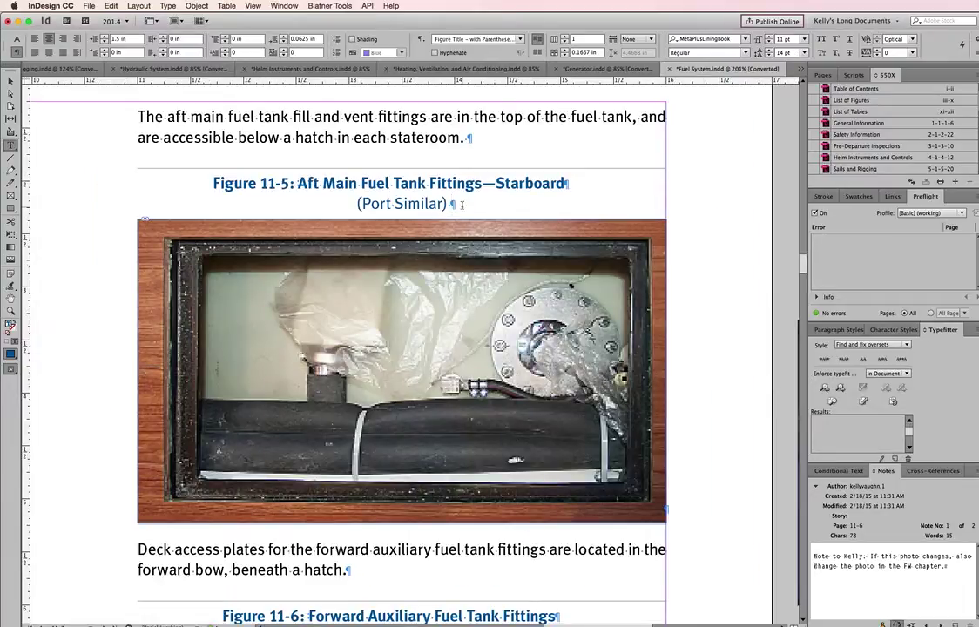
pyautogui.write('Do')
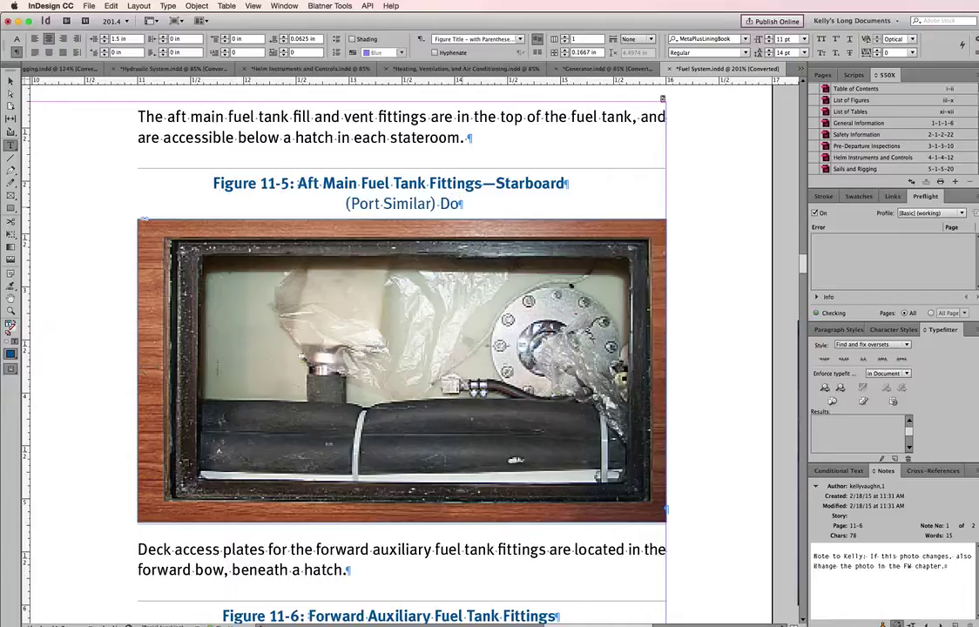
pyautogui.write('you have a')
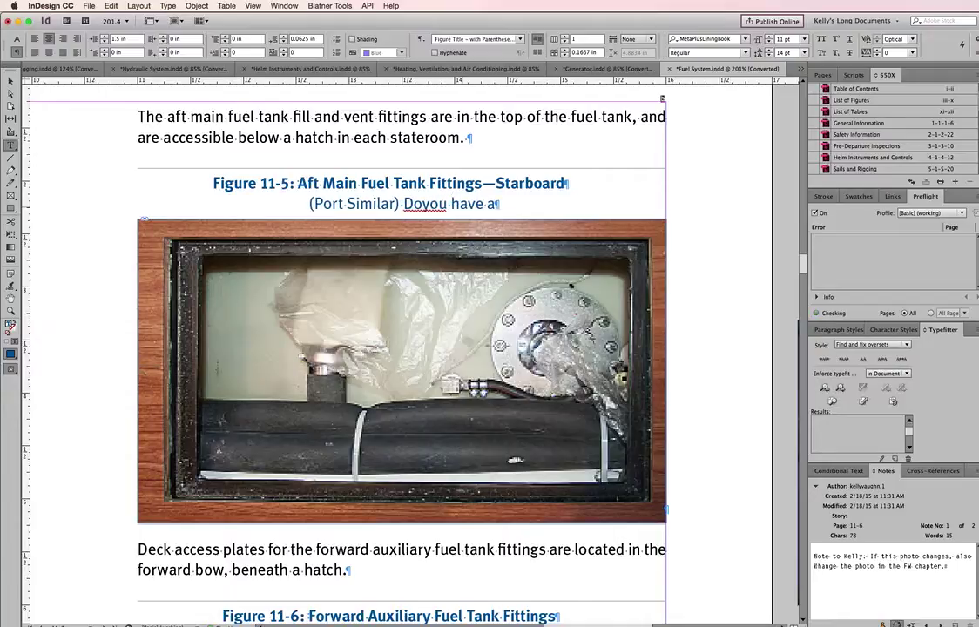
pyautogui.press('BackSpace')
pyautogui.press('BackSpace')
pyautogui.press('BackSpace')
pyautogui.press('BackSpace')
pyautogui.press('BackSpace')
pyautogui.press('BackSpace')
pyautogui.press('BackSpace')
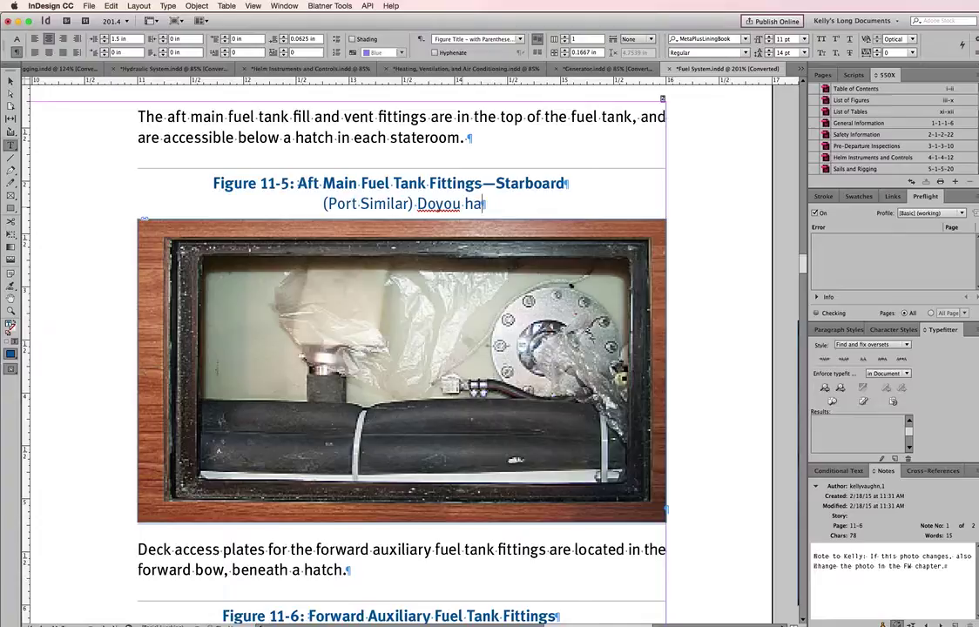
pyautogui.press('BackSpace')
pyautogui.press('BackSpace')
pyautogui.press('BackSpace')
pyautogui.press('BackSpace')
pyautogui.press('BackSpace')
pyautogui.write('C')
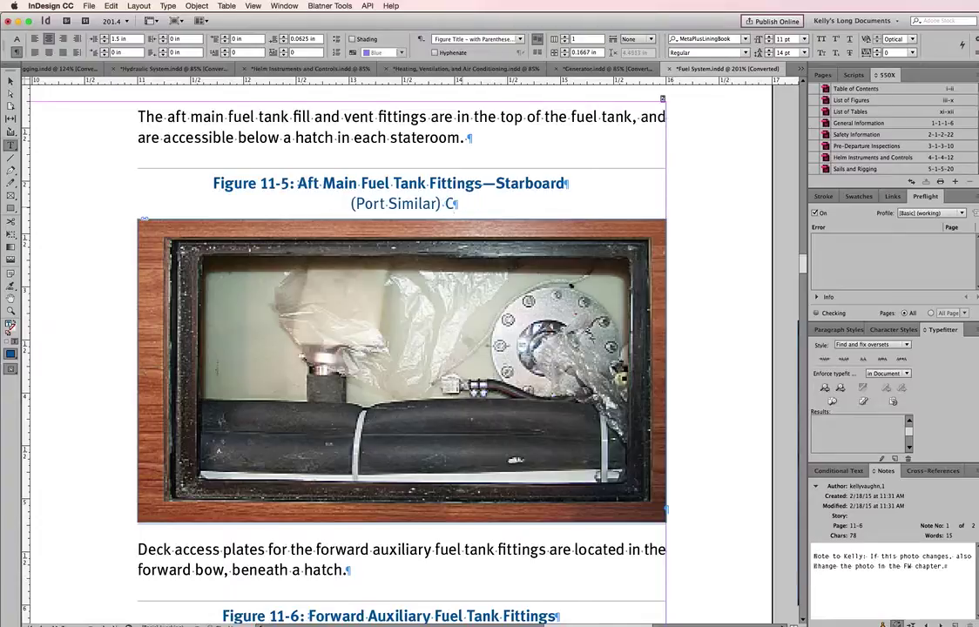
pyautogui.write('an you get a ph')
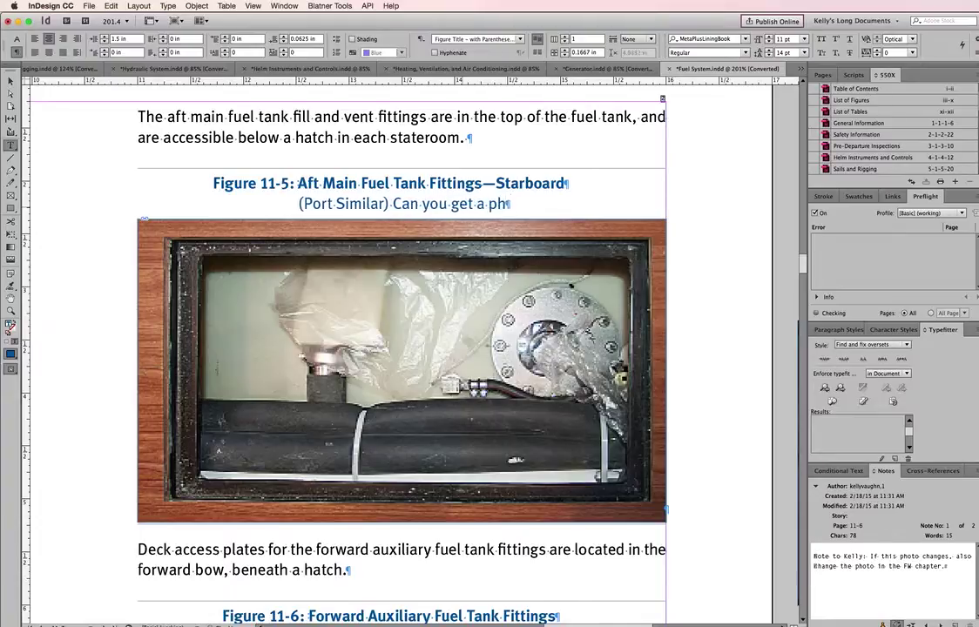
pyautogui.write('oto of')
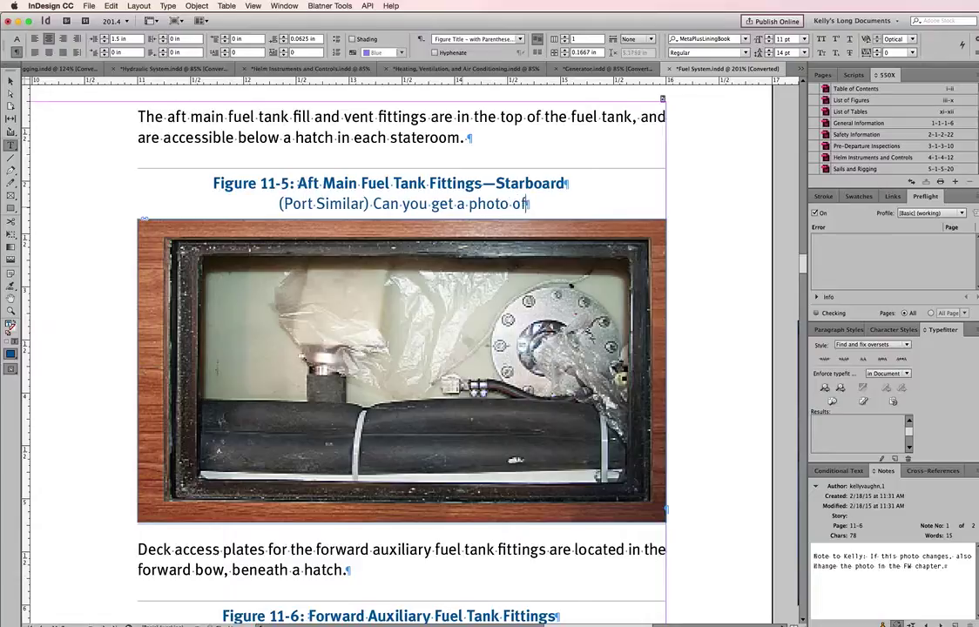
pyautogui.write(' this without the plast')
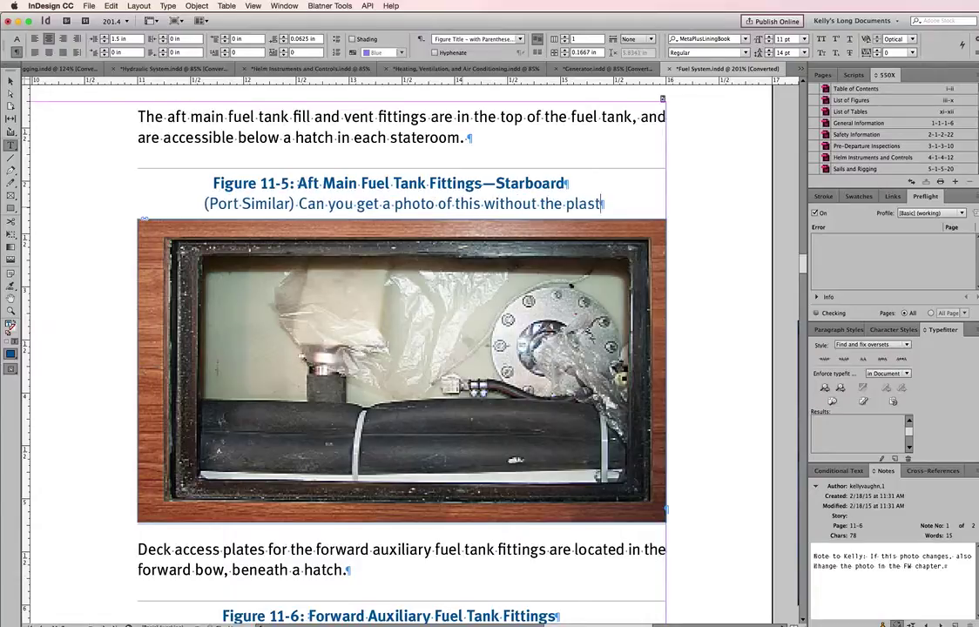
pyautogui.write('ic wrap?')
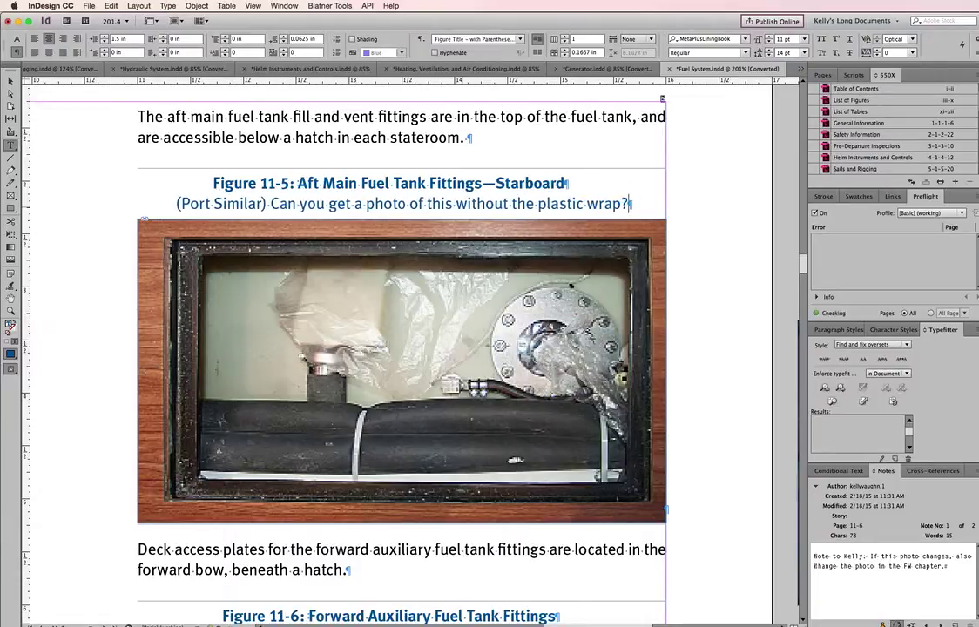
pyautogui.keyDown('shift'); pyautogui.click(289, 202); pyautogui.keyUp('shift')
pyautogui.keyDown('shift'); pyautogui.click(271, 202); pyautogui.keyUp('shift')
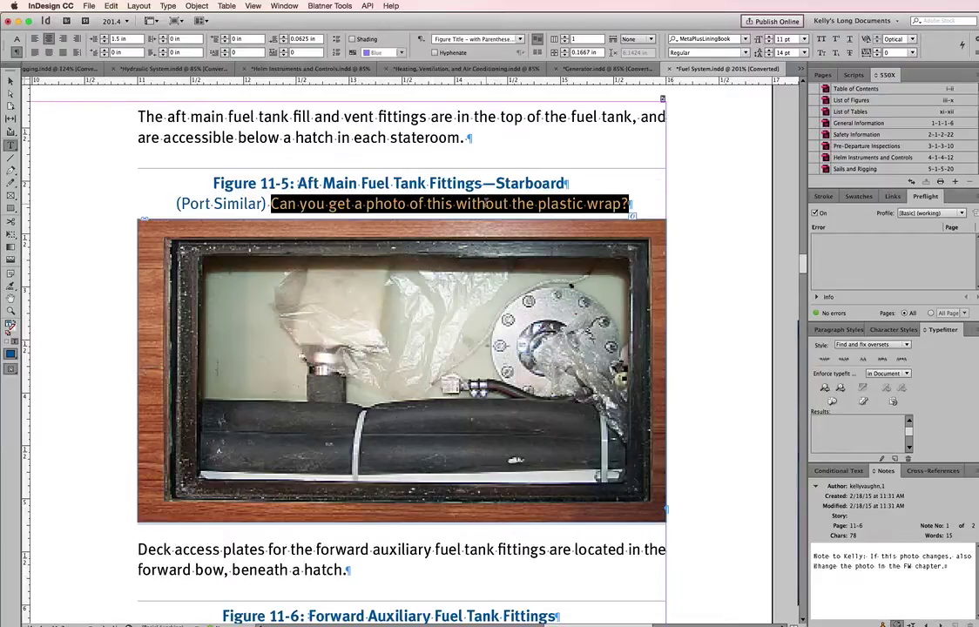
# Convert the selected question into a note anchored after (Port Similar) in Figure 11-5.
pyautogui.rightClick(486, 203)
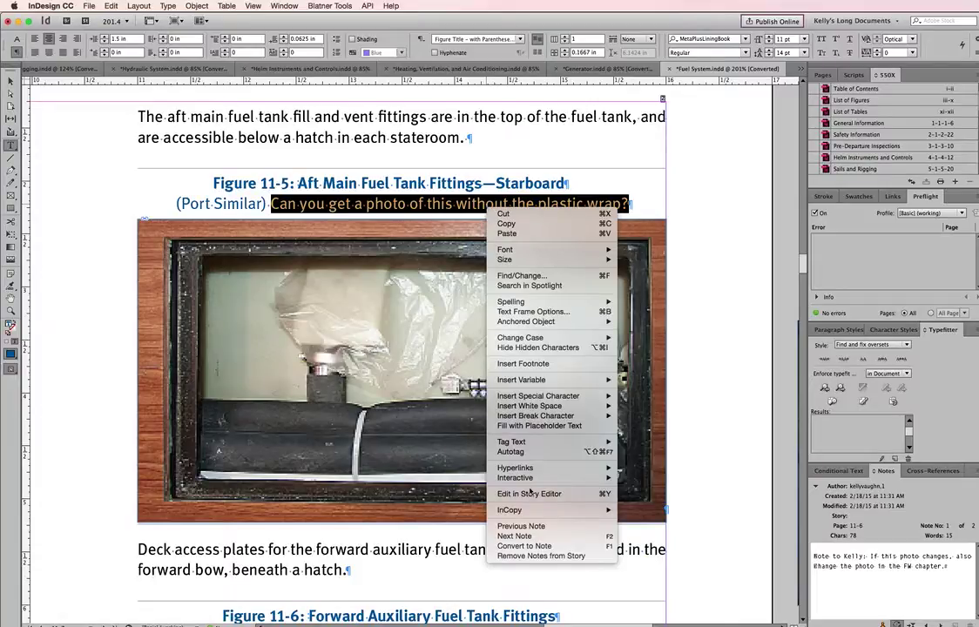
pyautogui.click(550, 547)
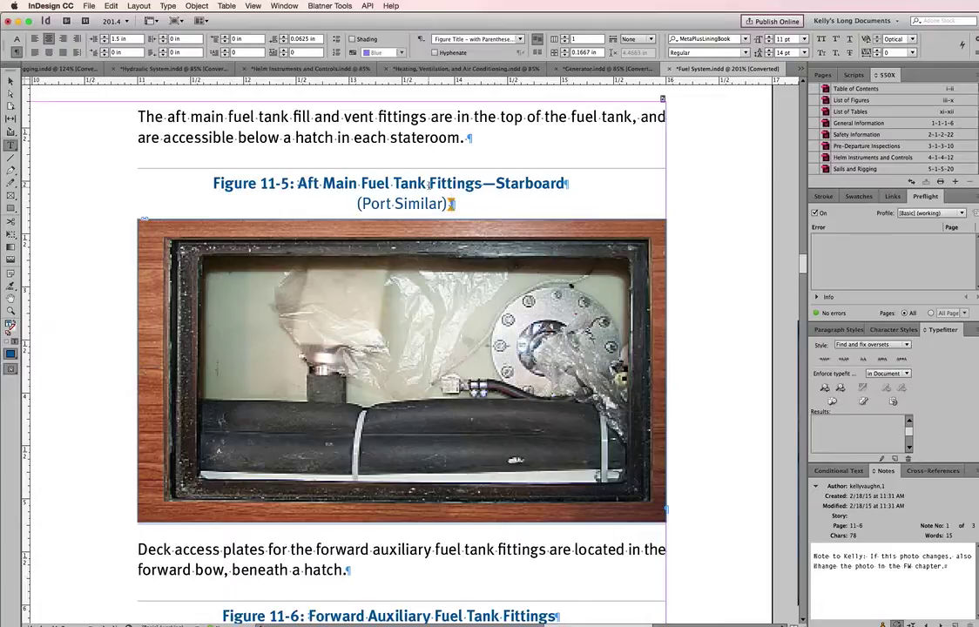
pyautogui.click(427, 183)
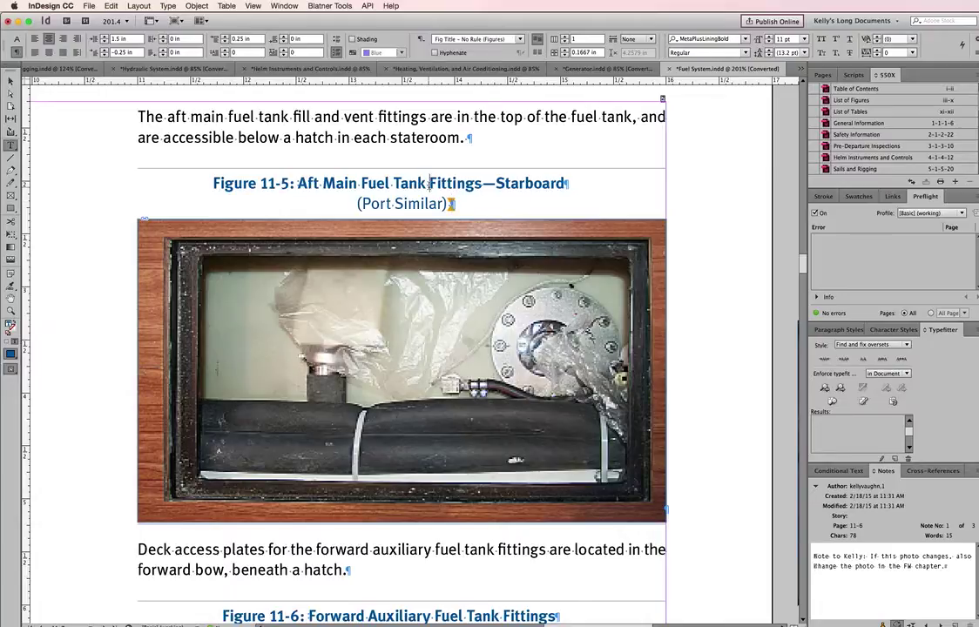
# Name the PDF export 11-7.pdf and save it to the Desktop.
pyautogui.press('super+e')
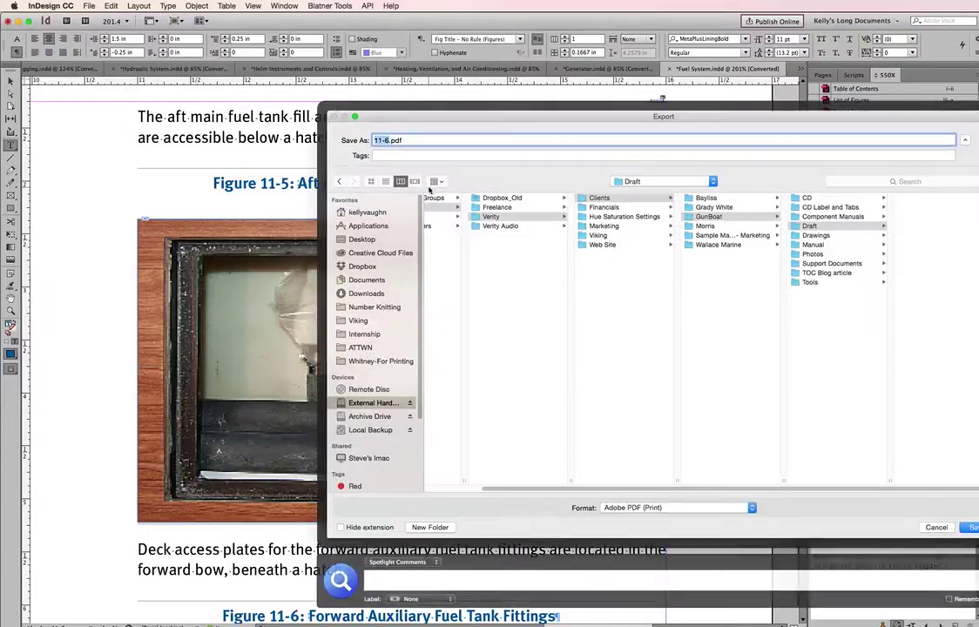
pyautogui.moveTo(479, 104); pyautogui.dragTo(439, 150)
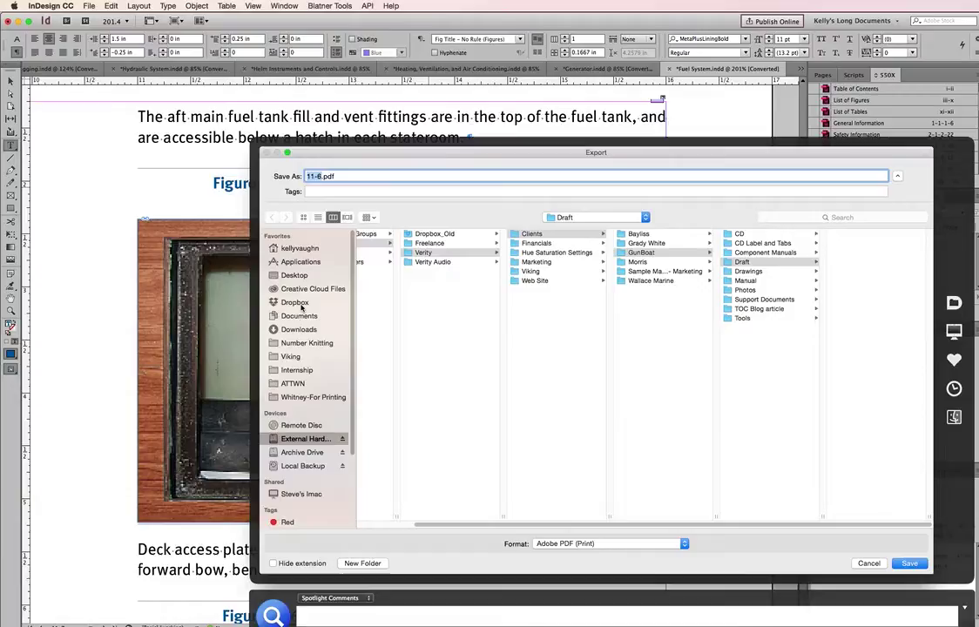
pyautogui.click(303, 303)
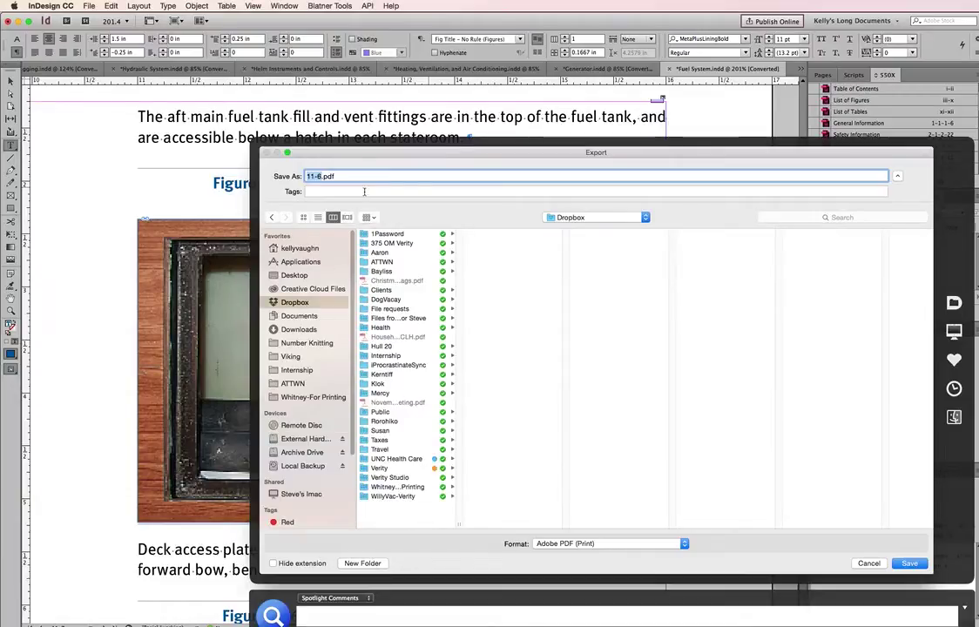
pyautogui.write('11-7')
pyautogui.click(296, 277)
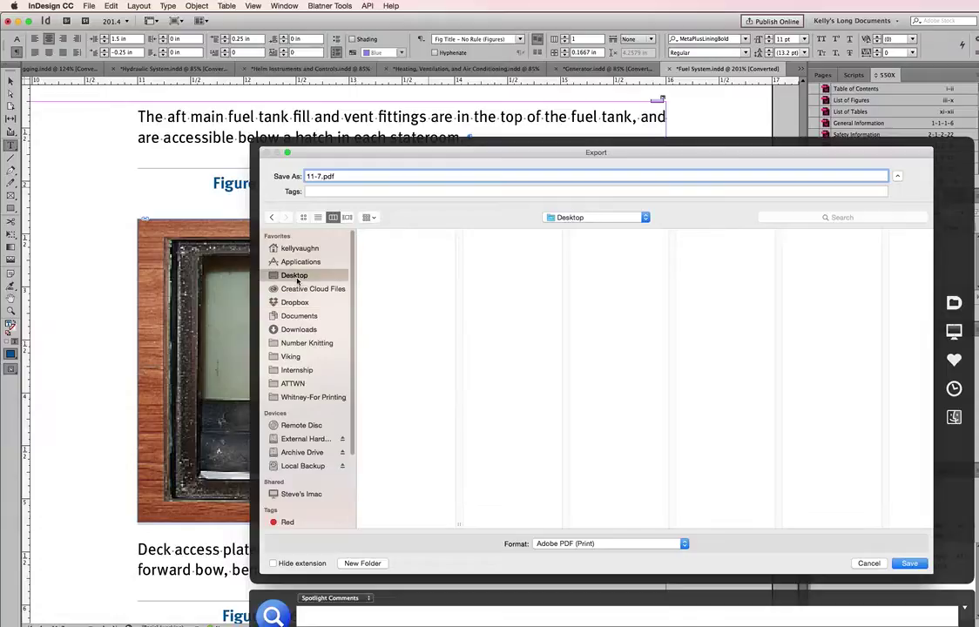
pyautogui.press('Return')
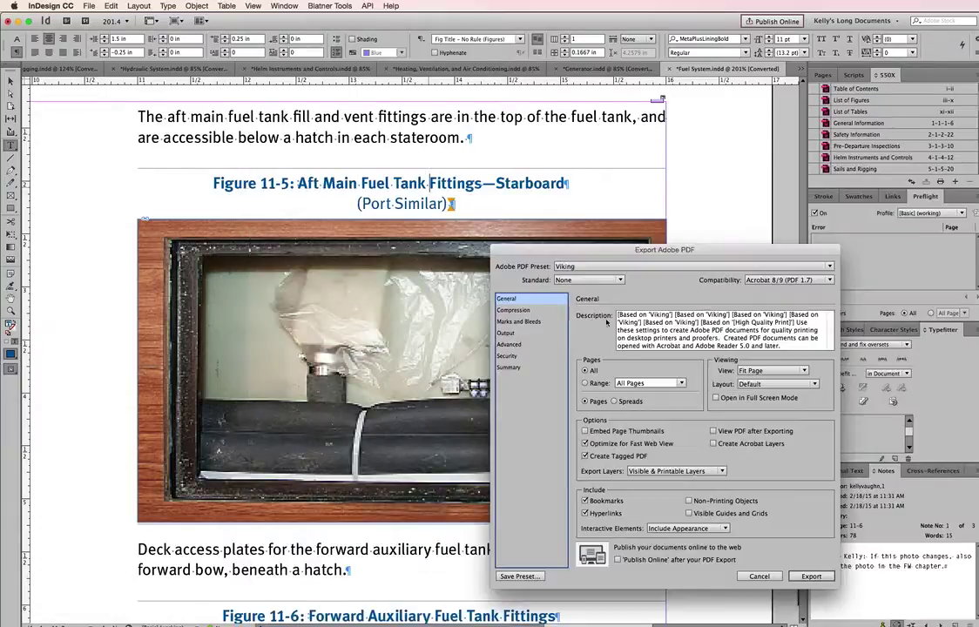
# Limit the Adobe PDF export range to page 11-7 and export it.
pyautogui.click(644, 383)
pyautogui.write('11-7')
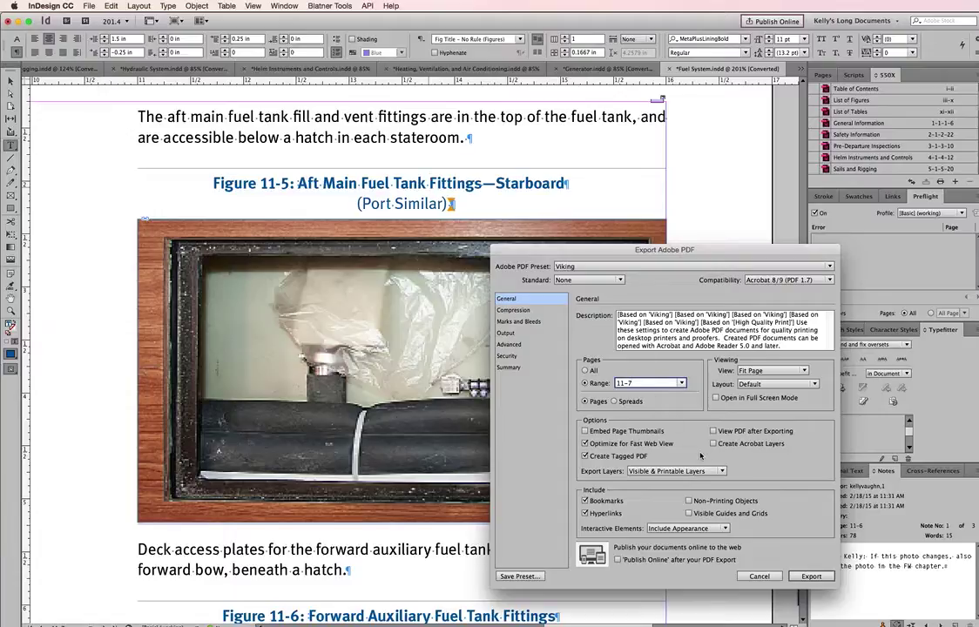
pyautogui.press('Return')
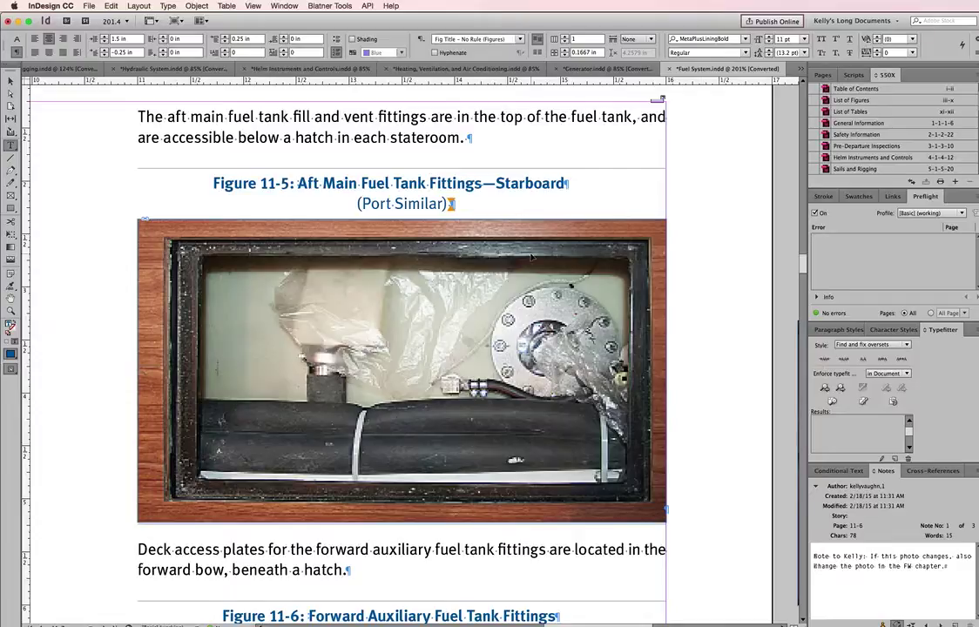
pyautogui.press('super+Tab')
# Open Desktop/11-7.pdf in Acrobat and show its comments list, which is empty.
pyautogui.click(592, 427)
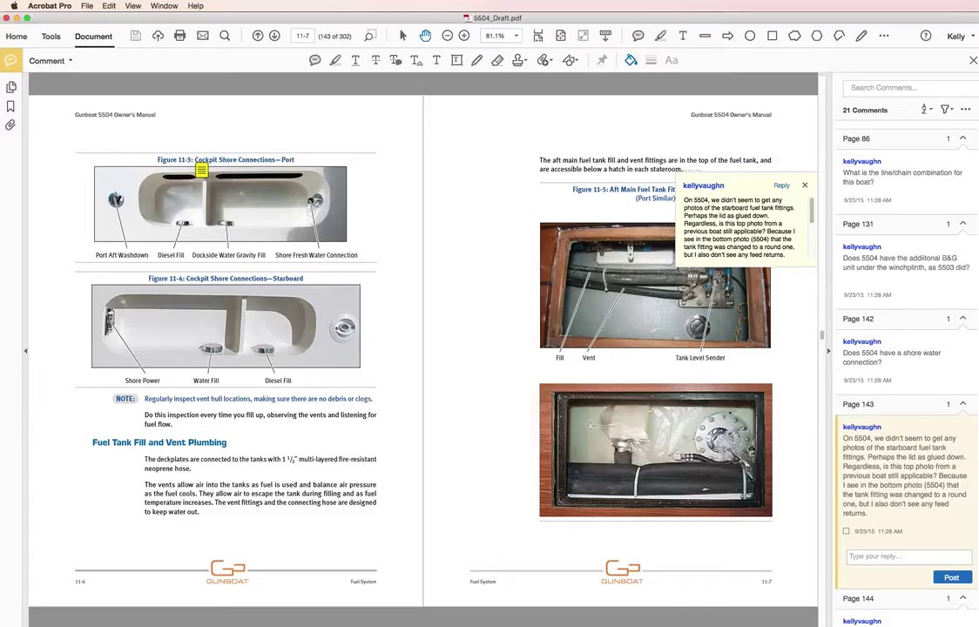
pyautogui.press('super+o')
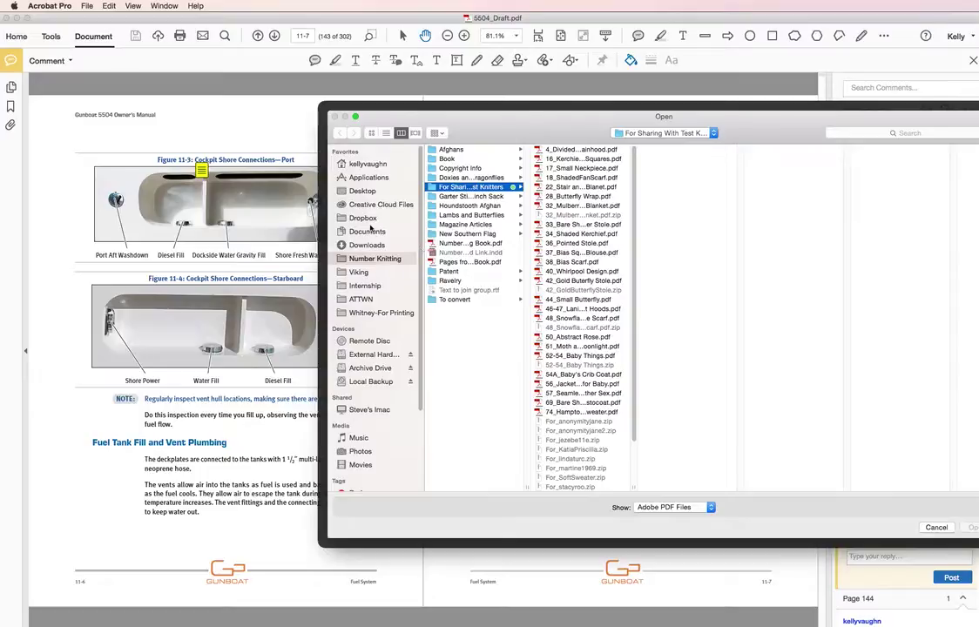
pyautogui.click(362, 191)
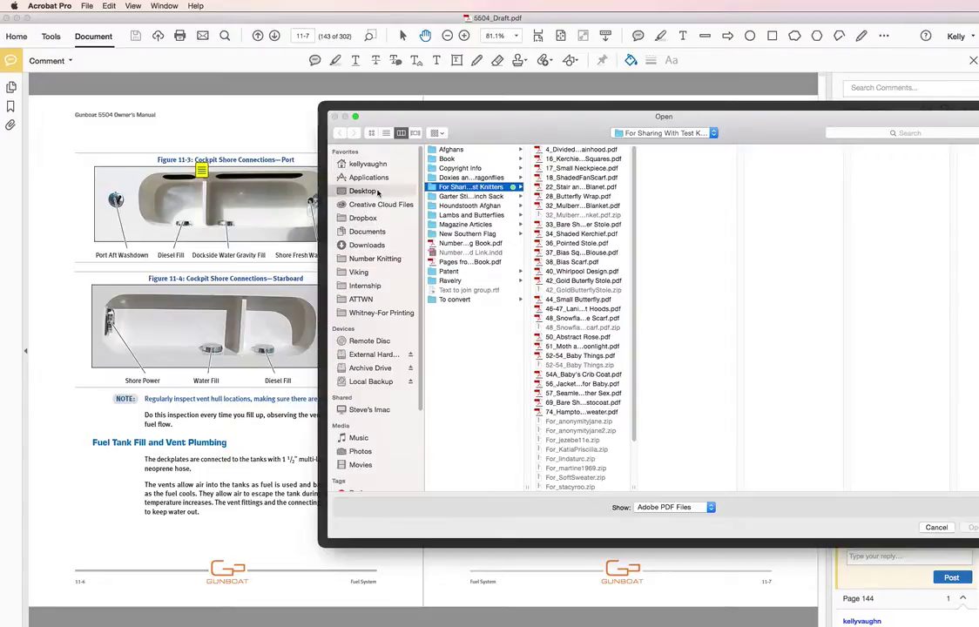
pyautogui.click(462, 149)
pyautogui.doubleClick(469, 150)
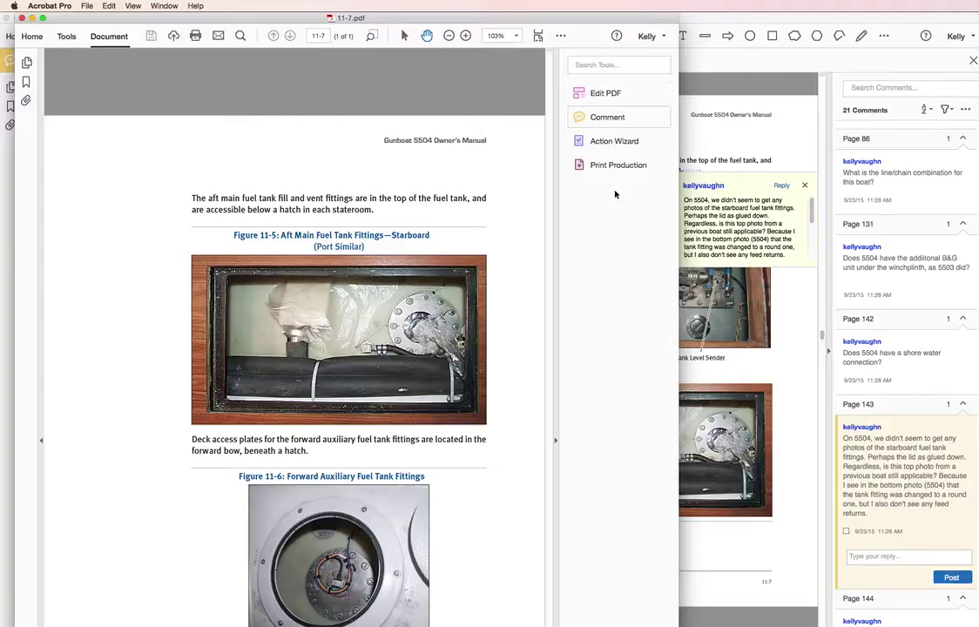
pyautogui.click(599, 117)
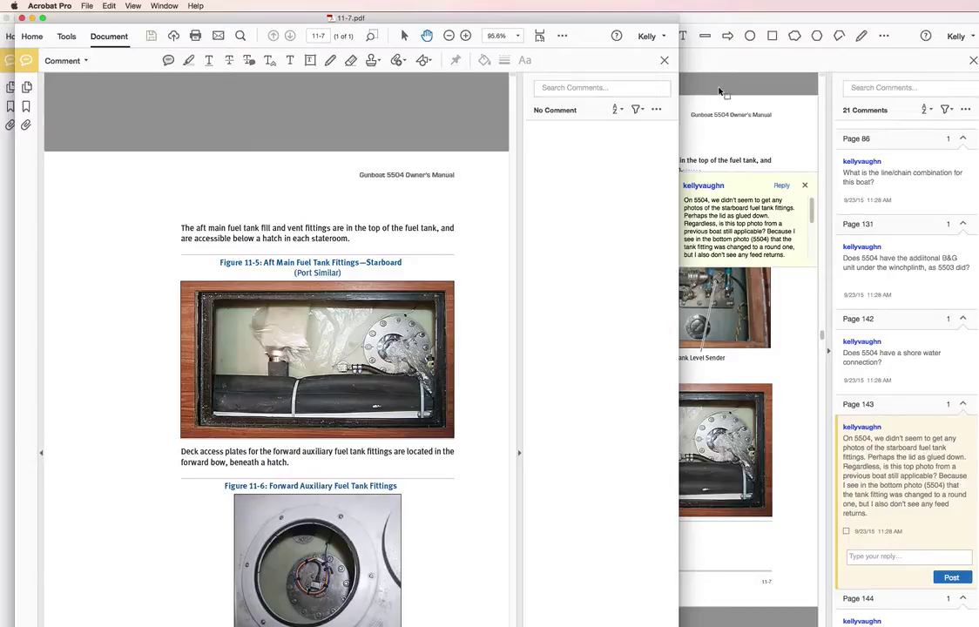
# Export the chapter as Adobe PDF (Interactive) named 11-7_interactive.pdf on the Desktop.
pyautogui.press('super+Tab')
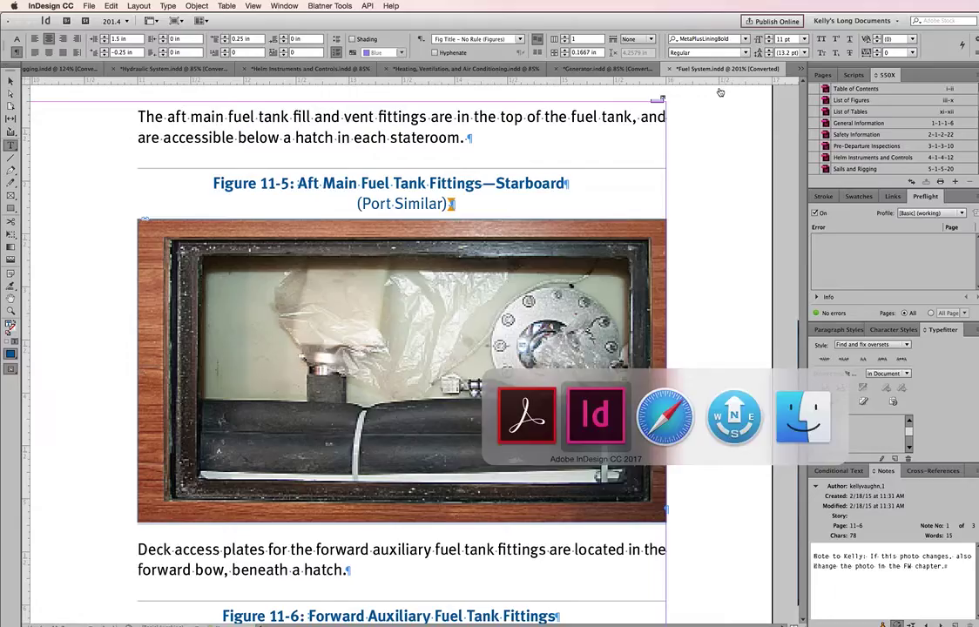
pyautogui.press('super+e')
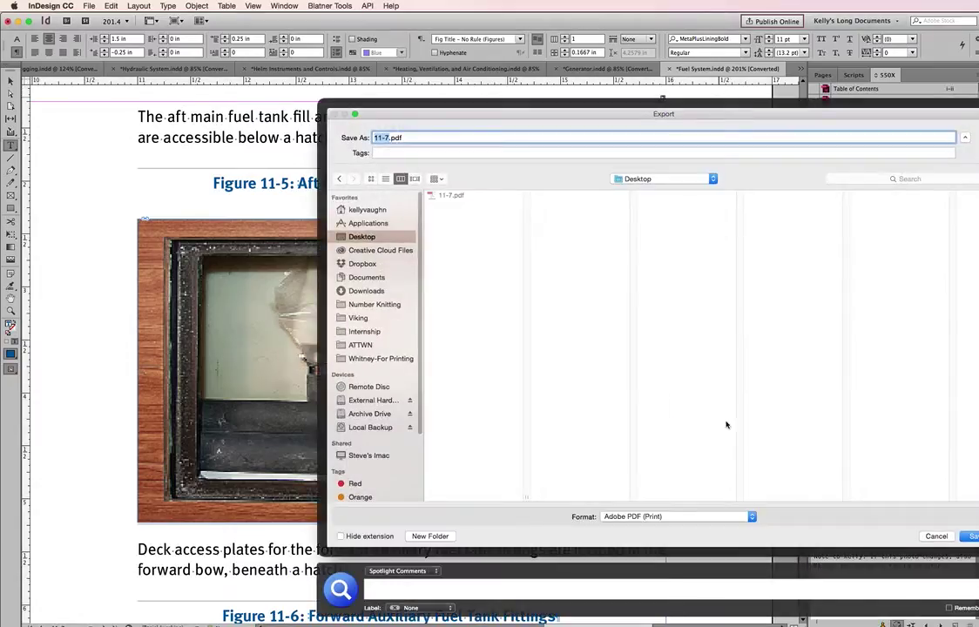
pyautogui.click(709, 519)
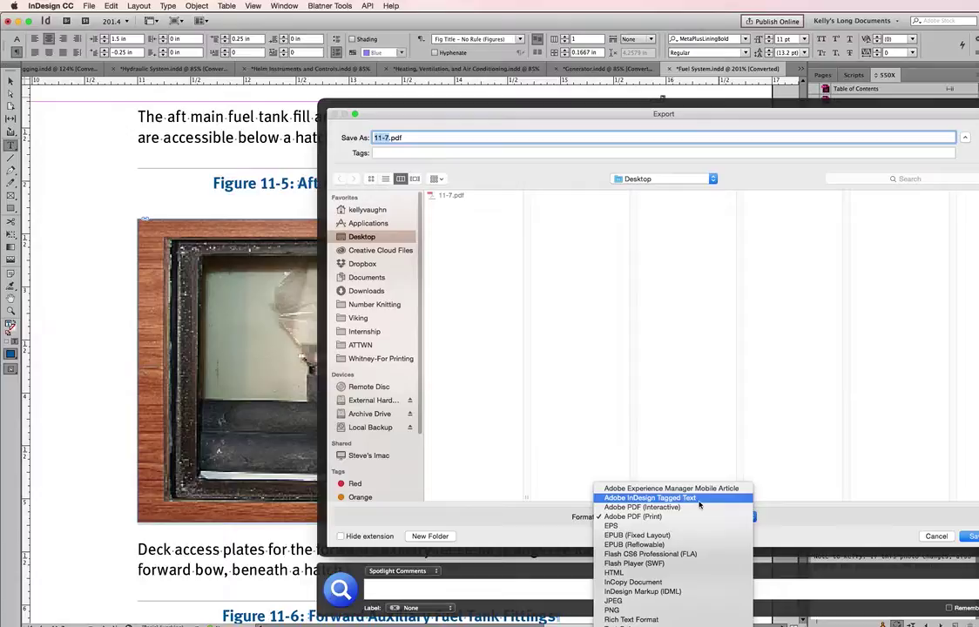
pyautogui.click(698, 507)
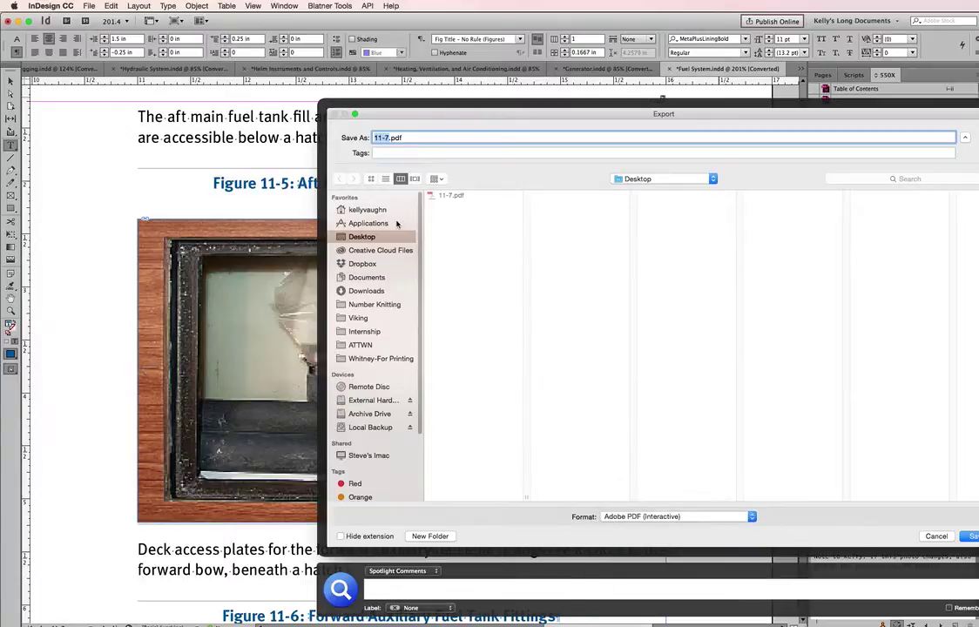
pyautogui.write('_interactive')
pyautogui.press('Return')
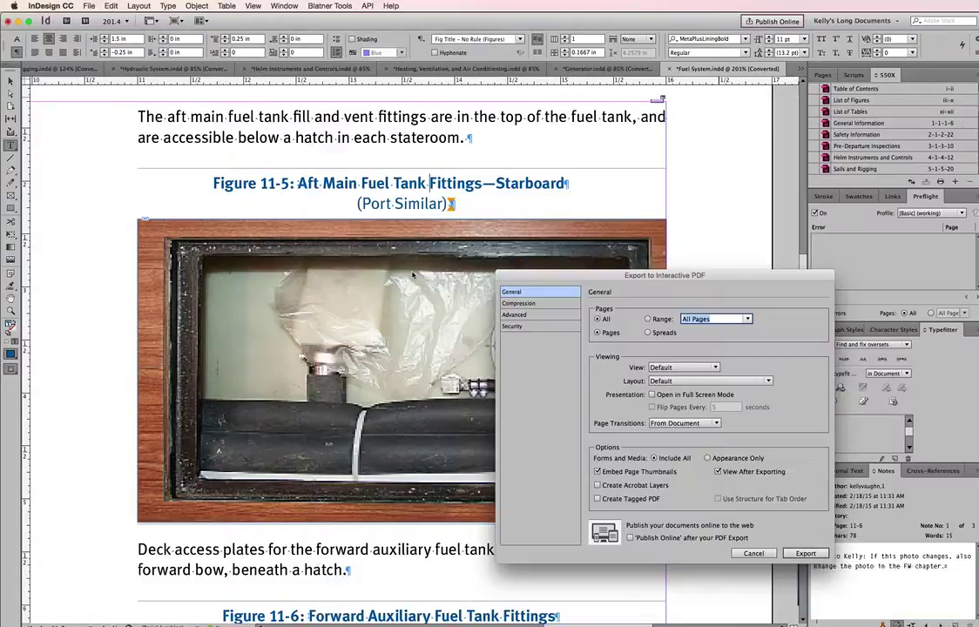
pyautogui.click(804, 553)
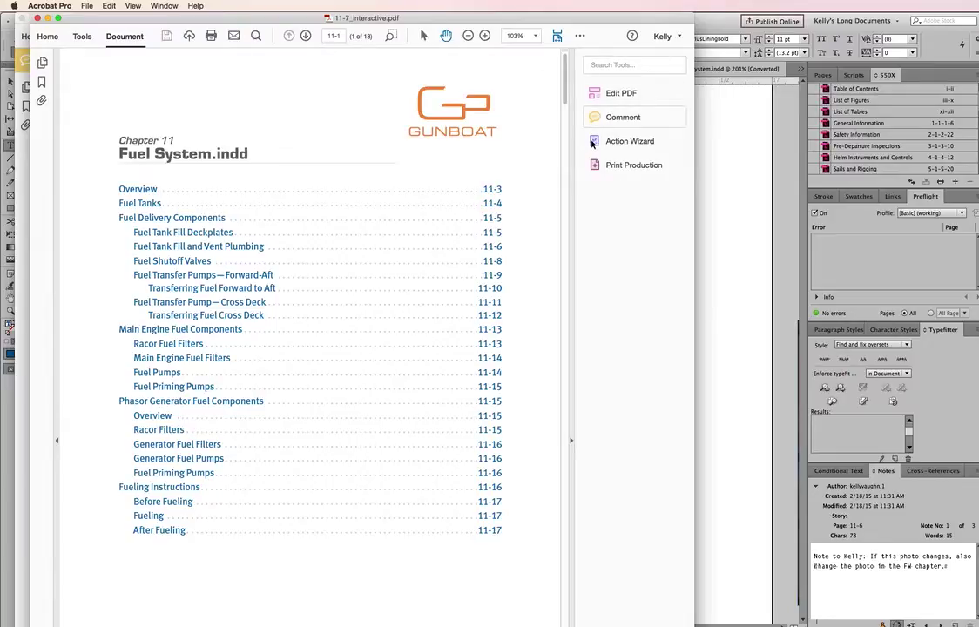
# Step through the page 6, 7 and 8 sticky notes in 11-7_interactive.pdf's comments list.
pyautogui.click(616, 118)
pyautogui.click(596, 165)
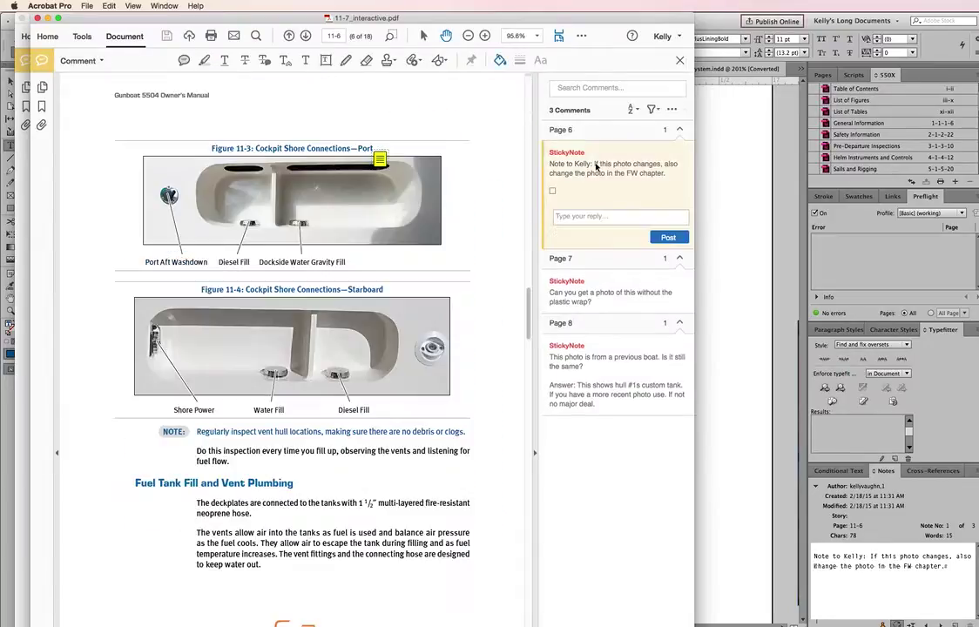
pyautogui.click(609, 291)
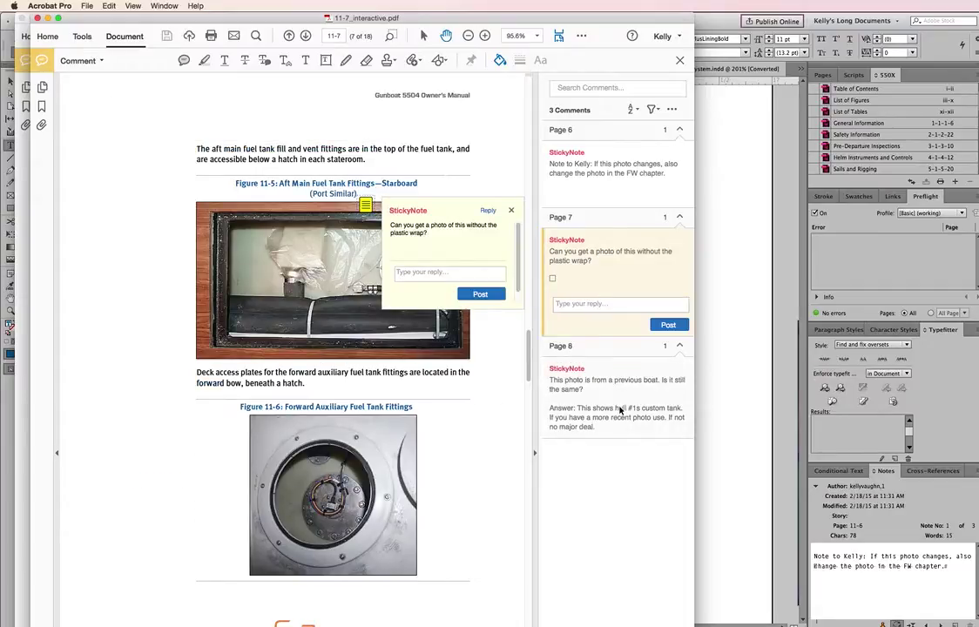
pyautogui.click(620, 409)
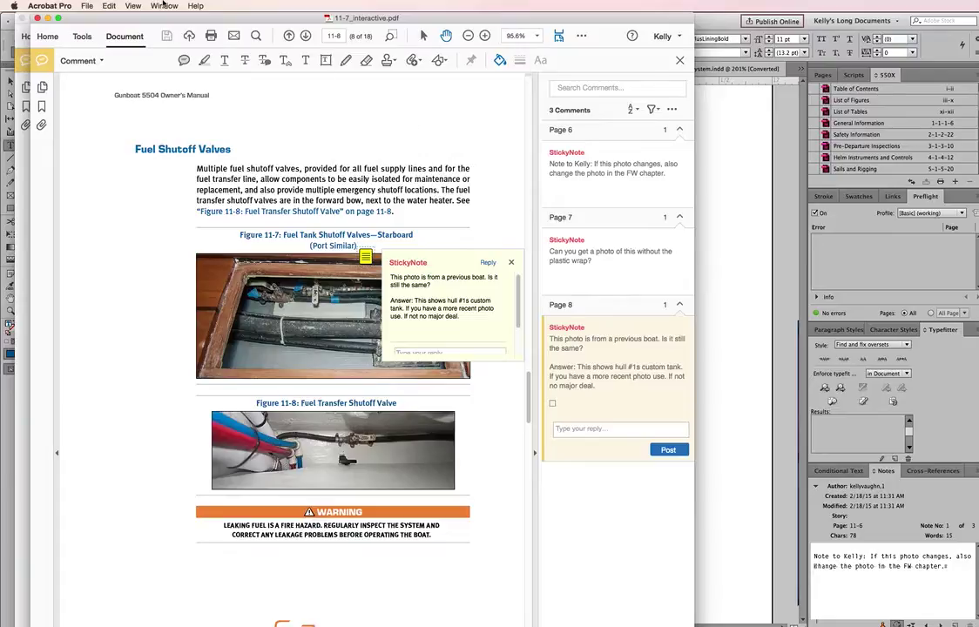
# Inspect the interactive PDF's ink separations in Print Production's Output Preview.
pyautogui.click(679, 60)
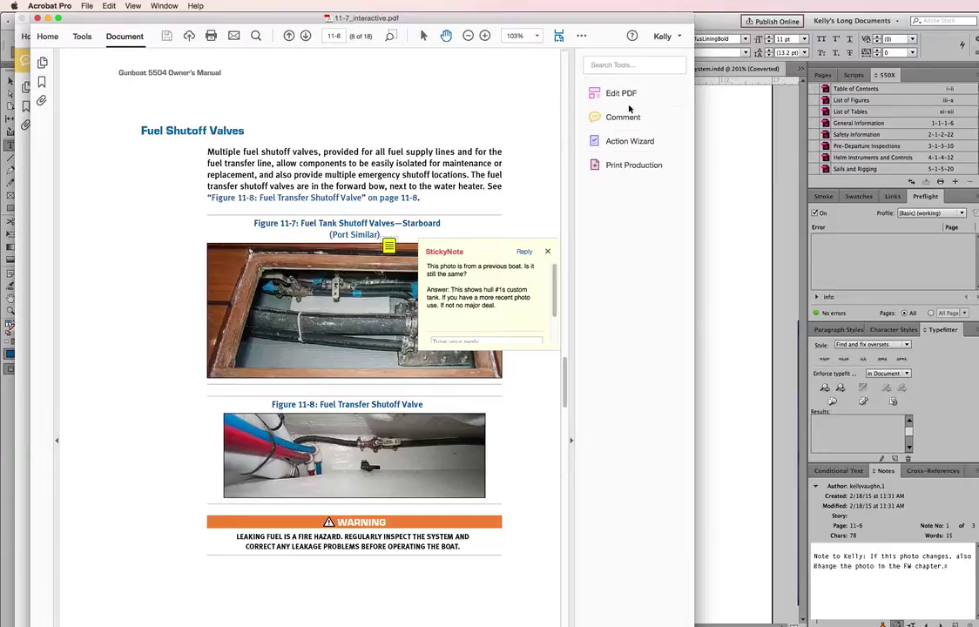
pyautogui.click(613, 166)
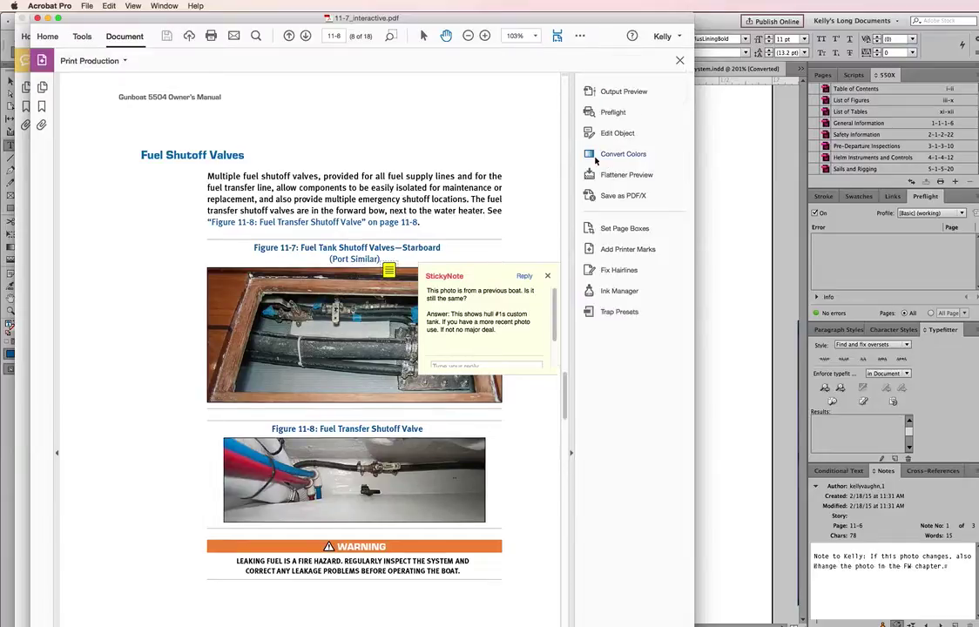
pyautogui.click(620, 92)
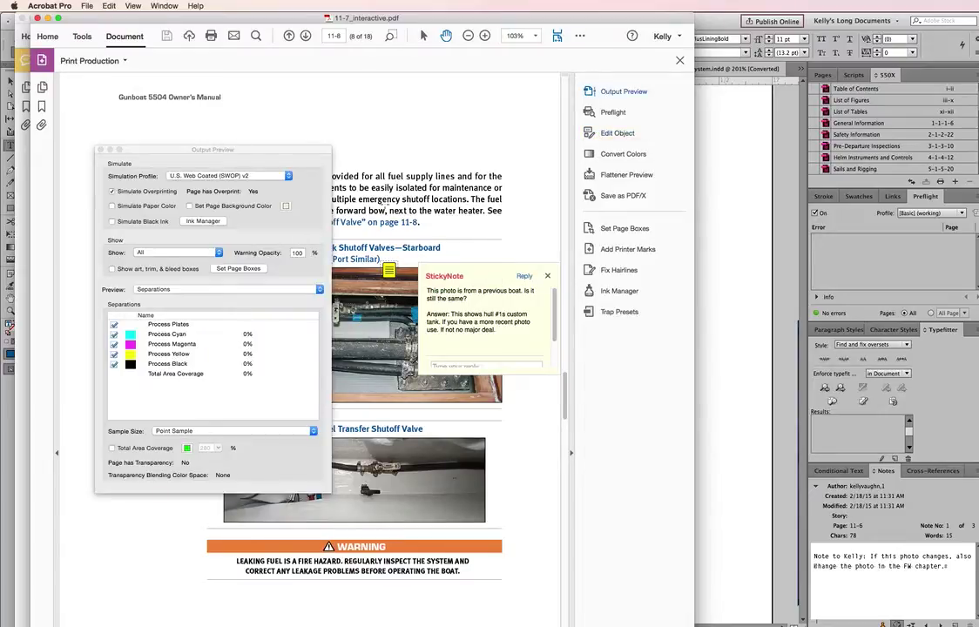
pyautogui.moveTo(384, 211)
# Close 11-7_interactive.pdf and Output Preview, then return to InDesign.
pyautogui.press('super+w')
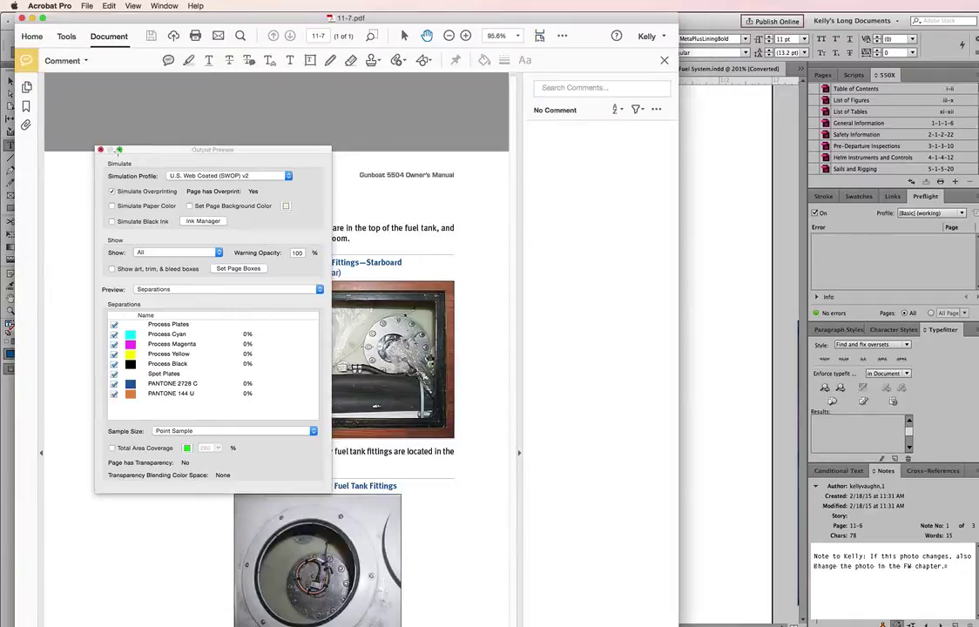
pyautogui.click(88, 132)
pyautogui.press('super+Tab')
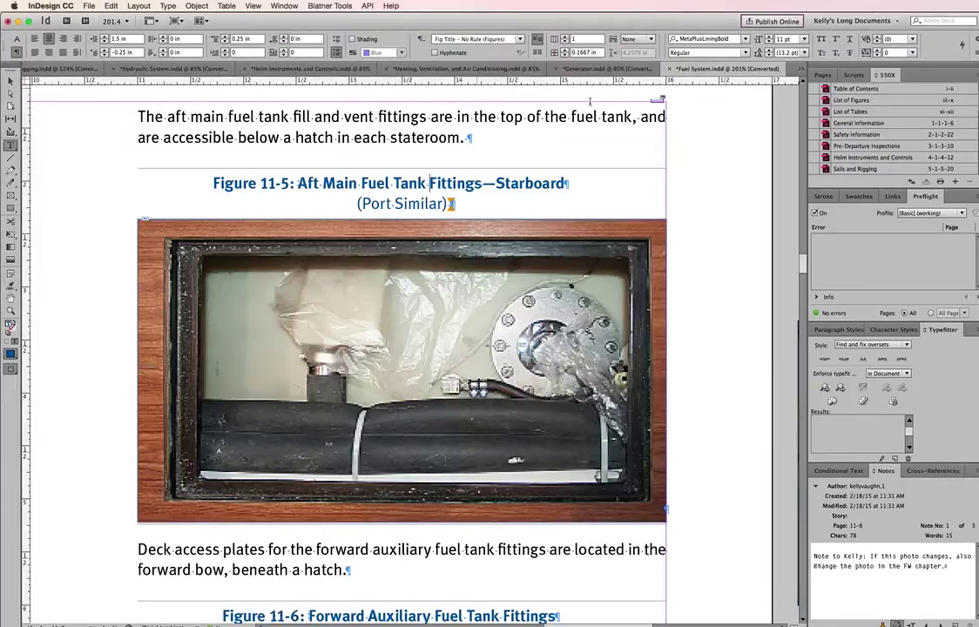
# Select the Fuel System chapter in the 550X book and choose Export Selected Documents to PDF.
pyautogui.scroll(-3, 887, 132)
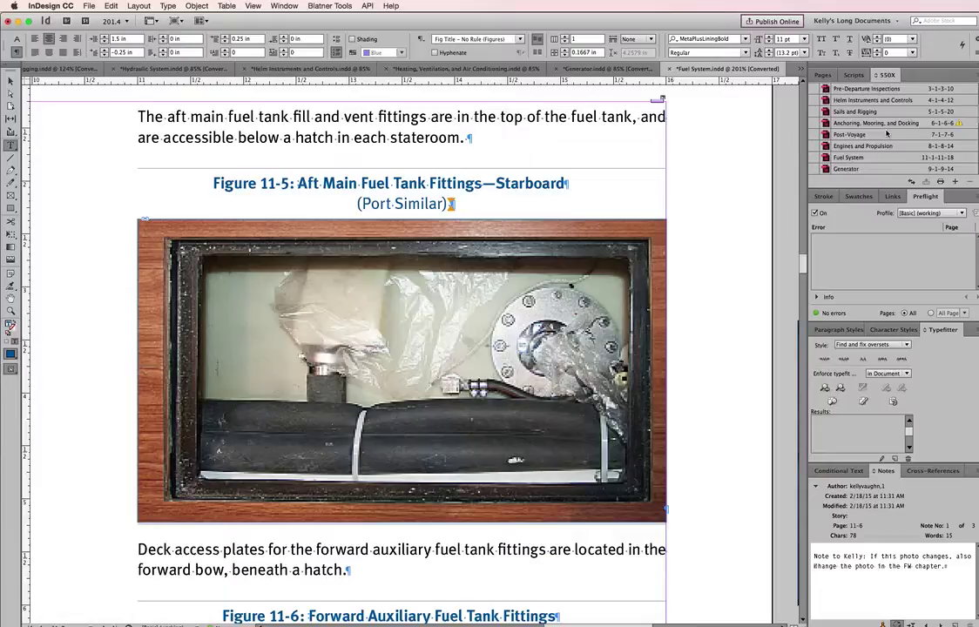
pyautogui.scroll(-1, 887, 132)
pyautogui.click(871, 146)
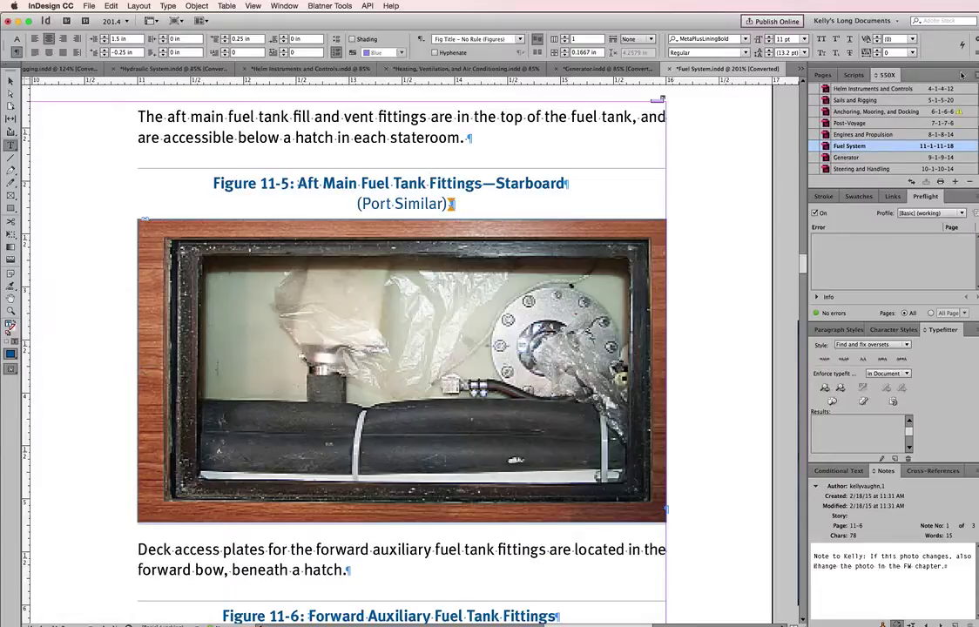
pyautogui.moveTo(609, 19); pyautogui.dragTo(445, 15)
pyautogui.click(729, 75)
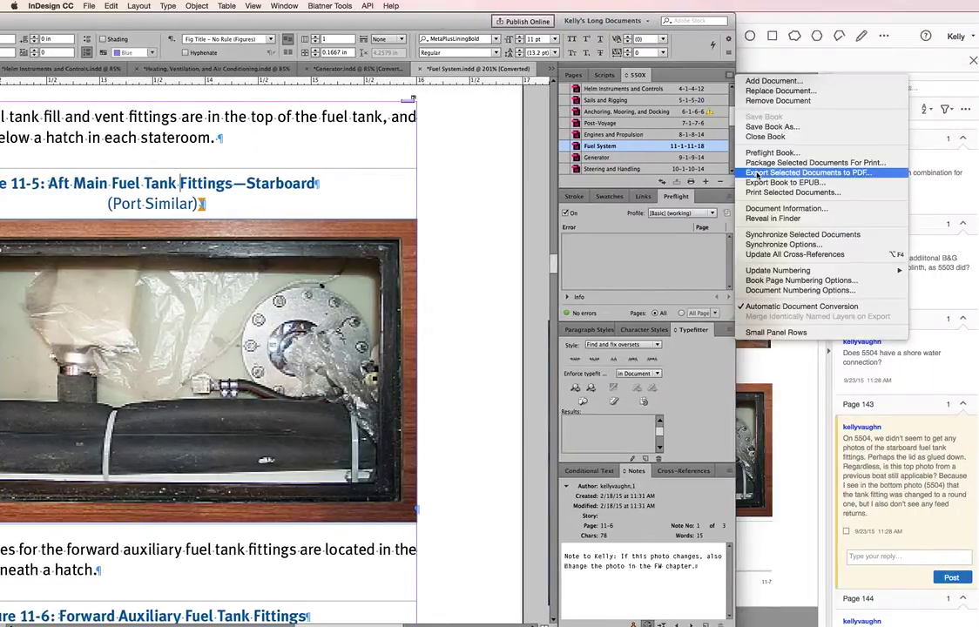
pyautogui.click(757, 174)
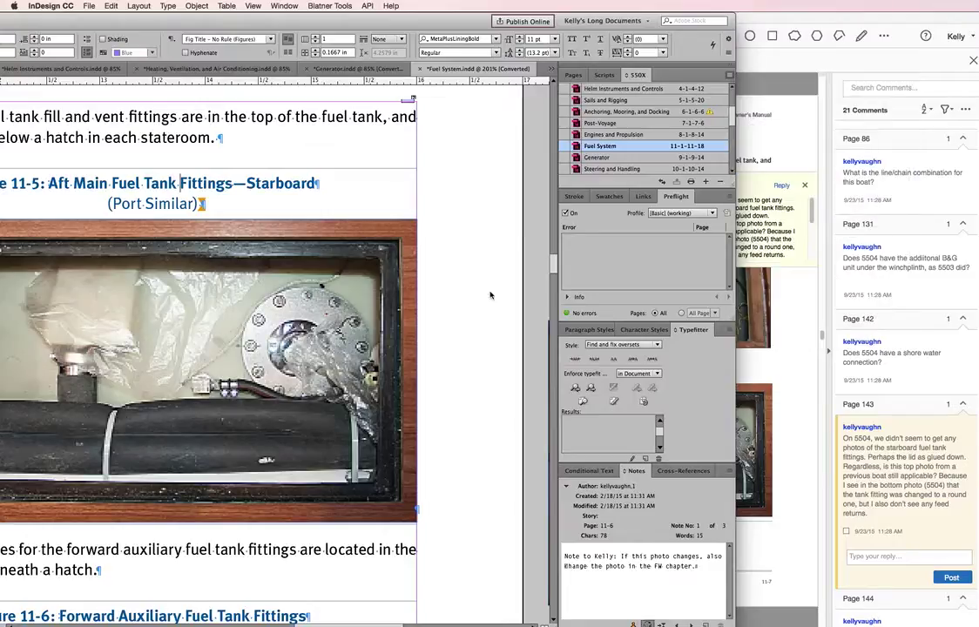
# Save the chapter as Fuel.pdf in the print PDF format.
pyautogui.click(659, 517)
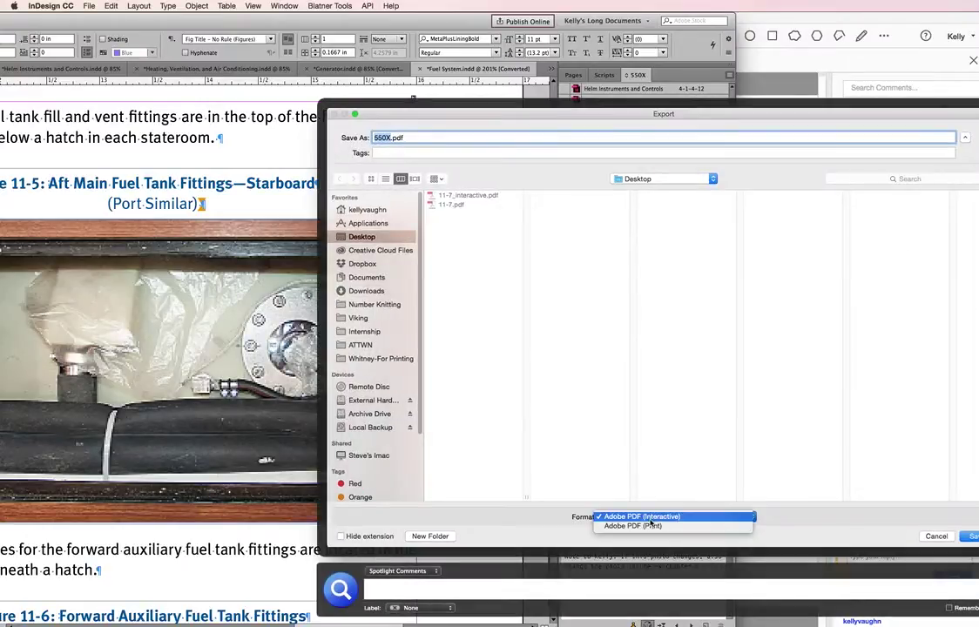
pyautogui.click(592, 527)
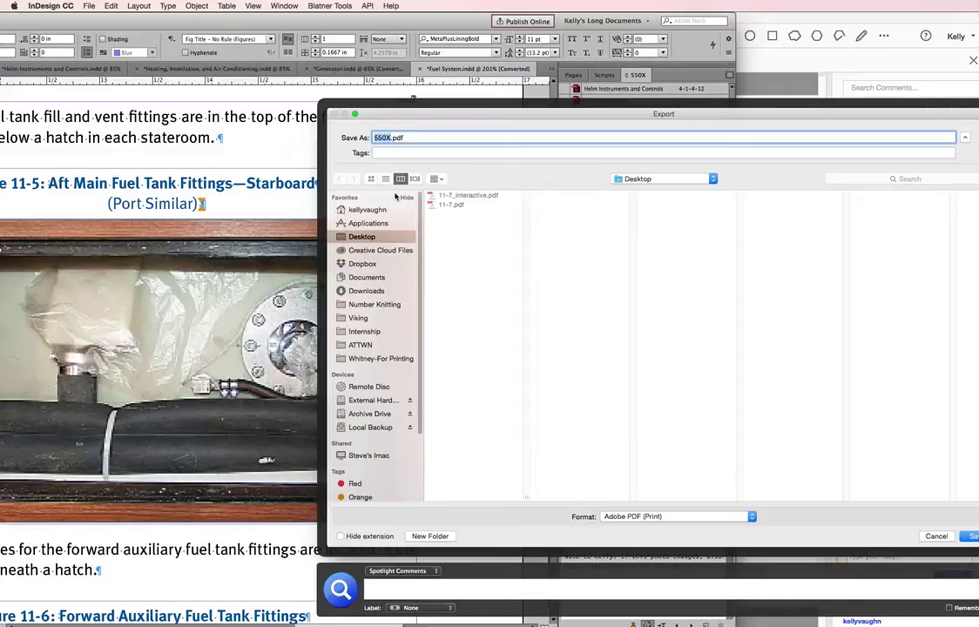
pyautogui.write('Fuel')
pyautogui.press('Return')
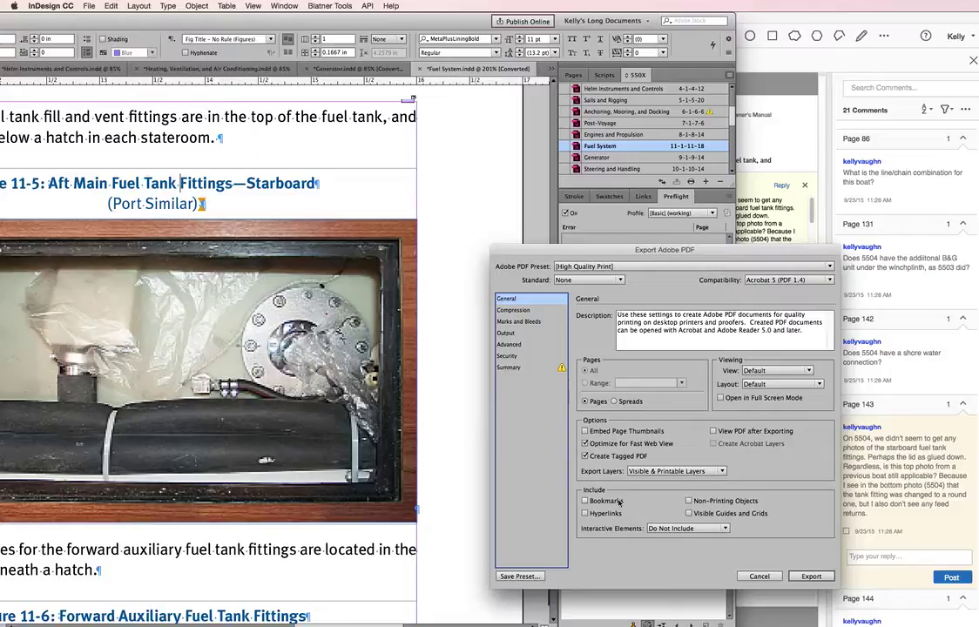
# Set Interactive Elements to Include Appearance and export the High Quality Print PDF.
pyautogui.click(675, 527)
pyautogui.click(687, 550)
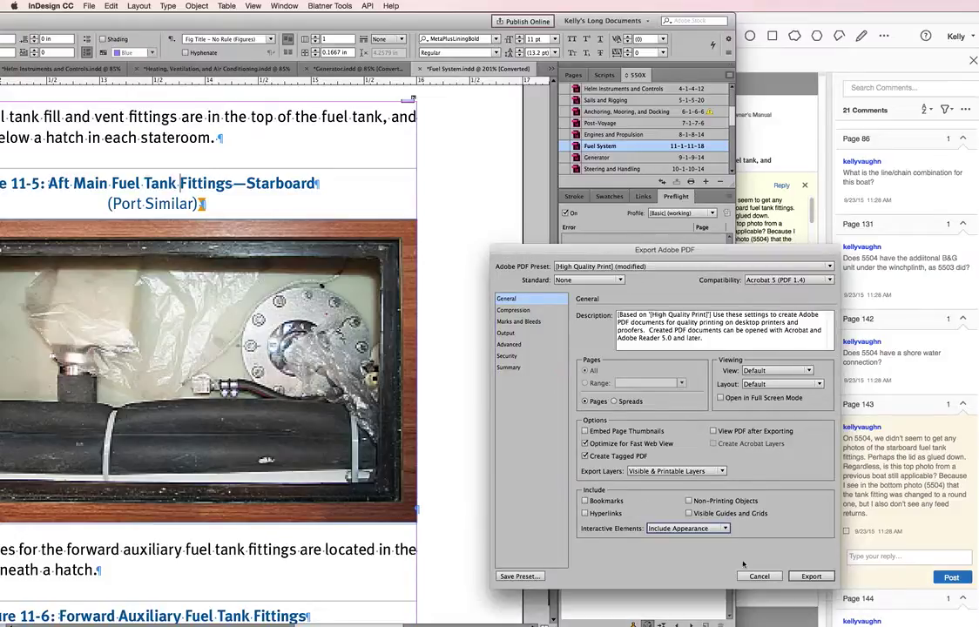
pyautogui.click(812, 577)
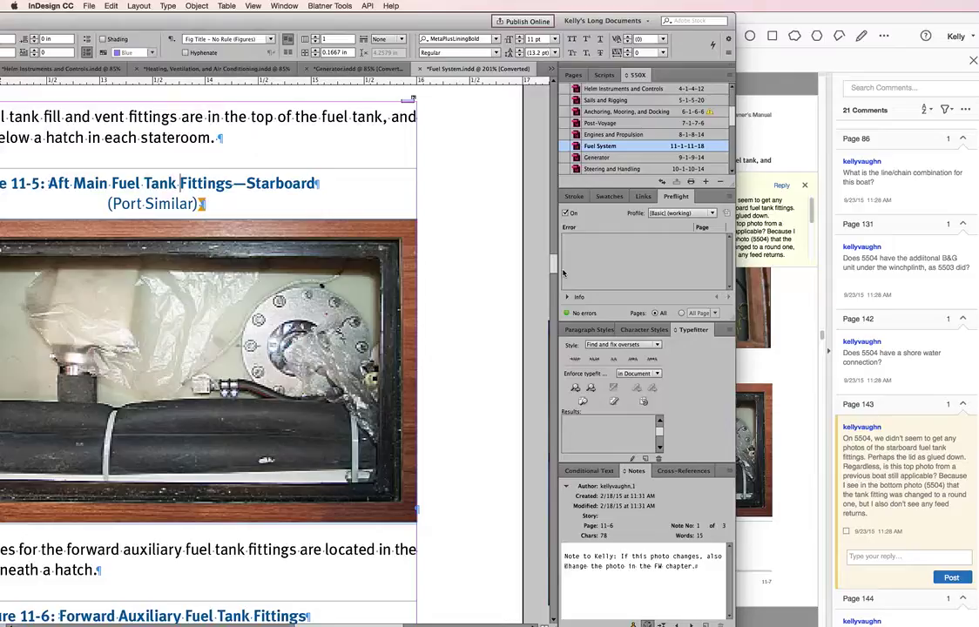
# Switch to Acrobat Pro and open Fuel.pdf.
pyautogui.press('super+Tab')
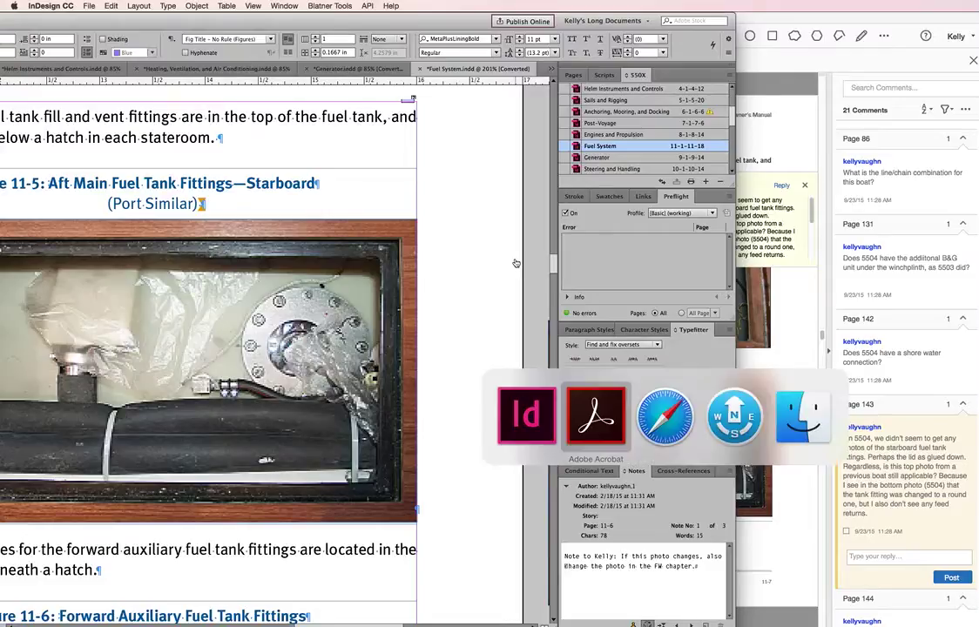
pyautogui.press('super+o')
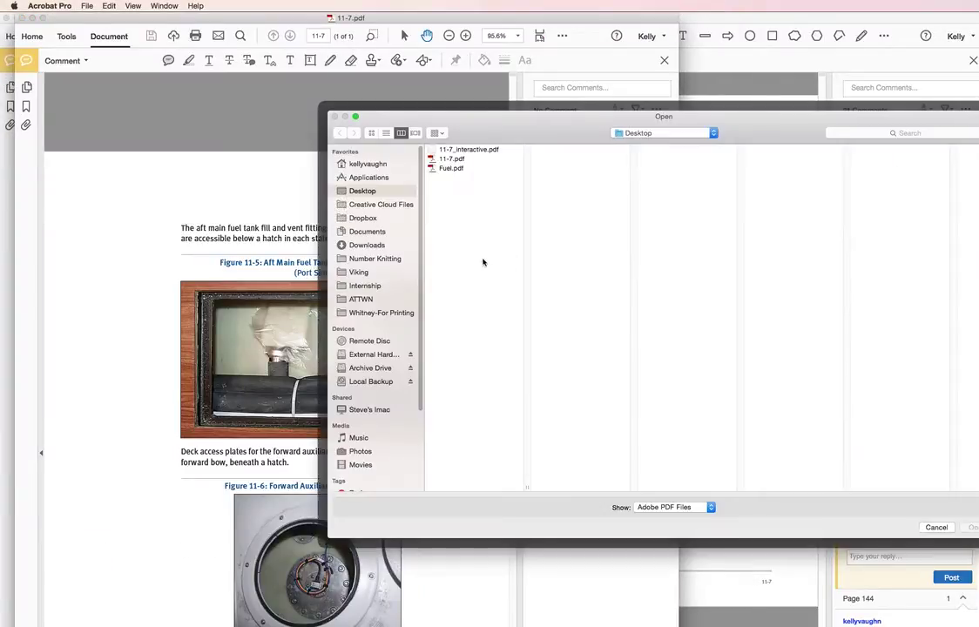
pyautogui.doubleClick(446, 169)
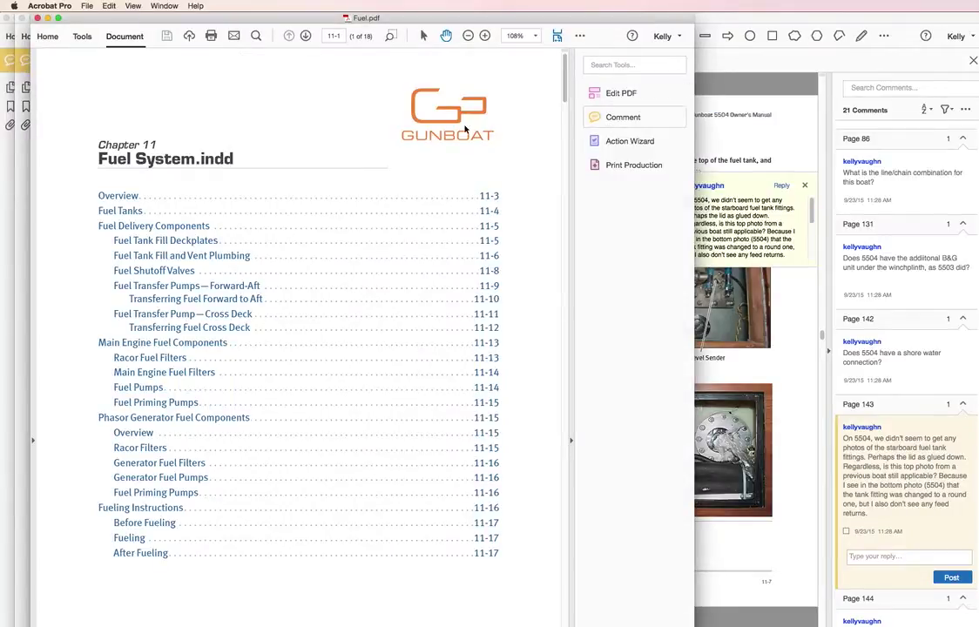
# Review the sticky-note comments on pages 6, 7 and 8, then return to InDesign.
pyautogui.click(581, 162)
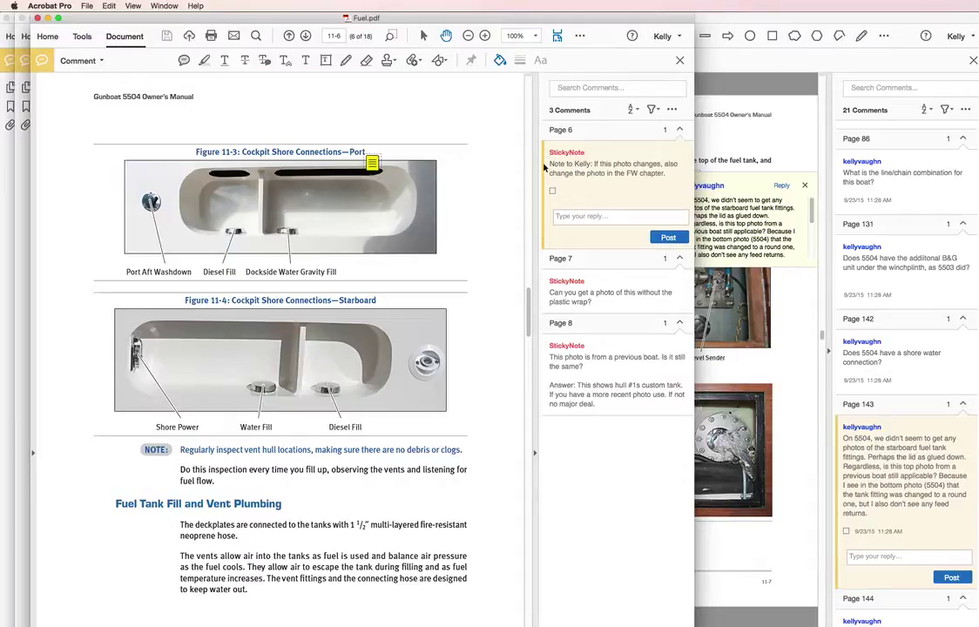
pyautogui.click(595, 301)
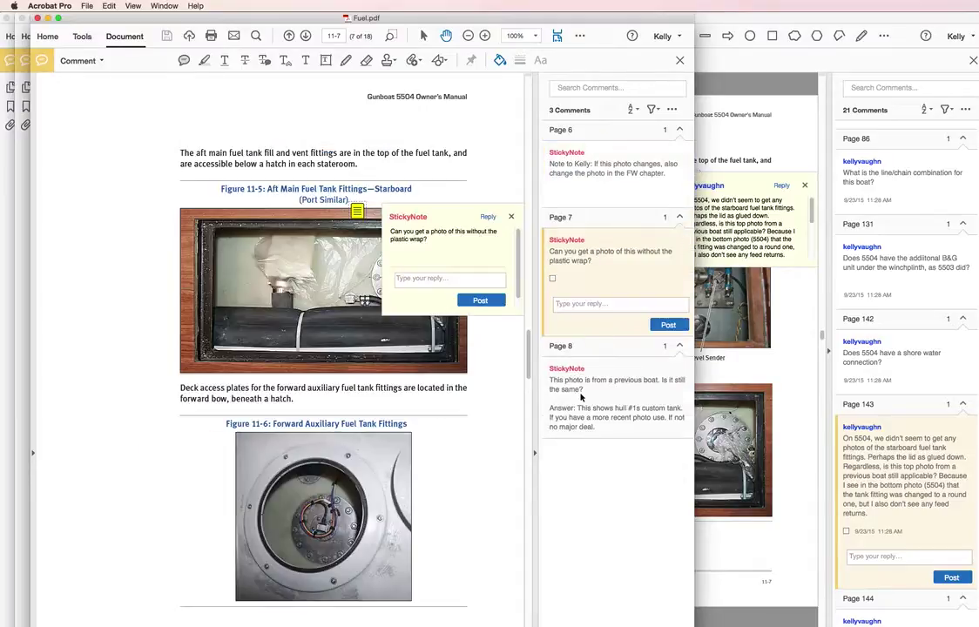
pyautogui.click(582, 397)
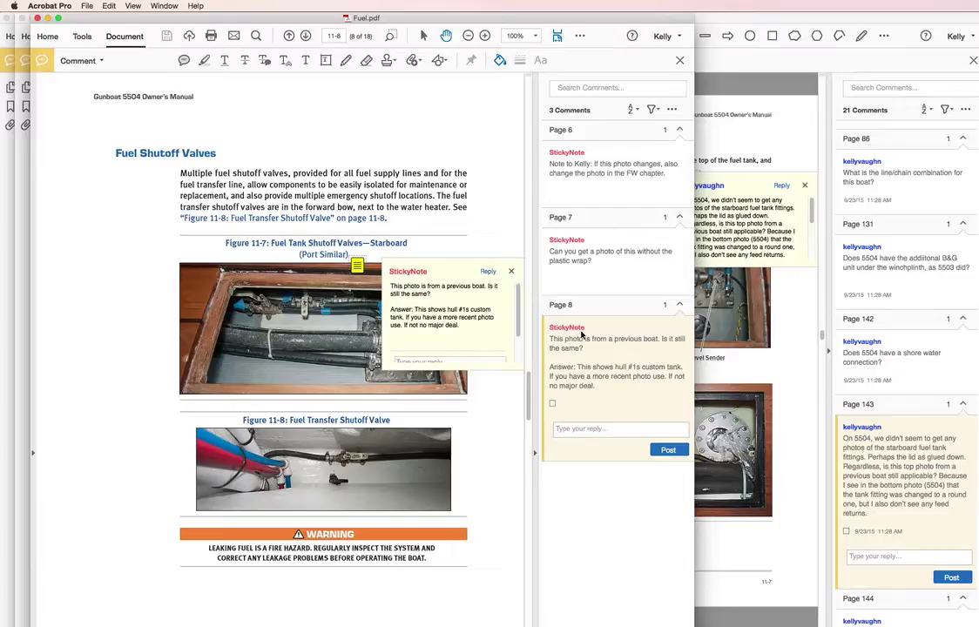
pyautogui.press('super+Tab')
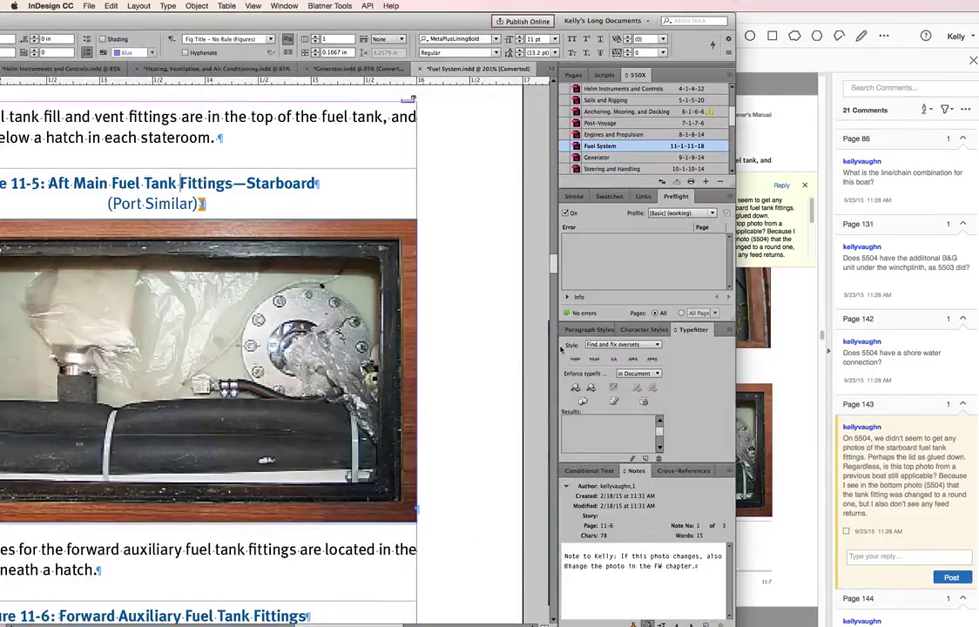
# Open the PDFStickies preferences from the InDesign CC menu.
pyautogui.click(91, 6)
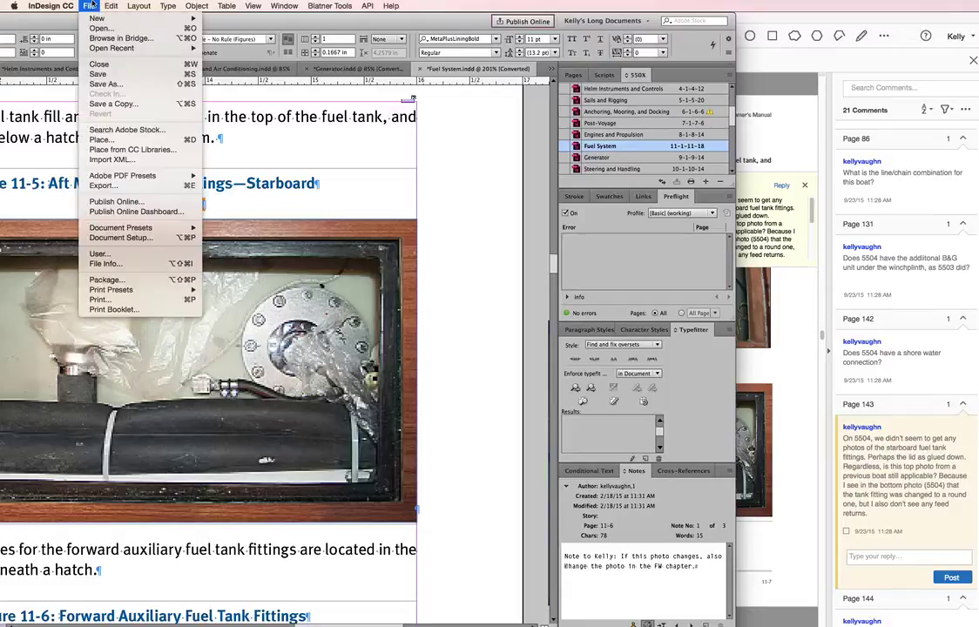
pyautogui.moveTo(68, 5)
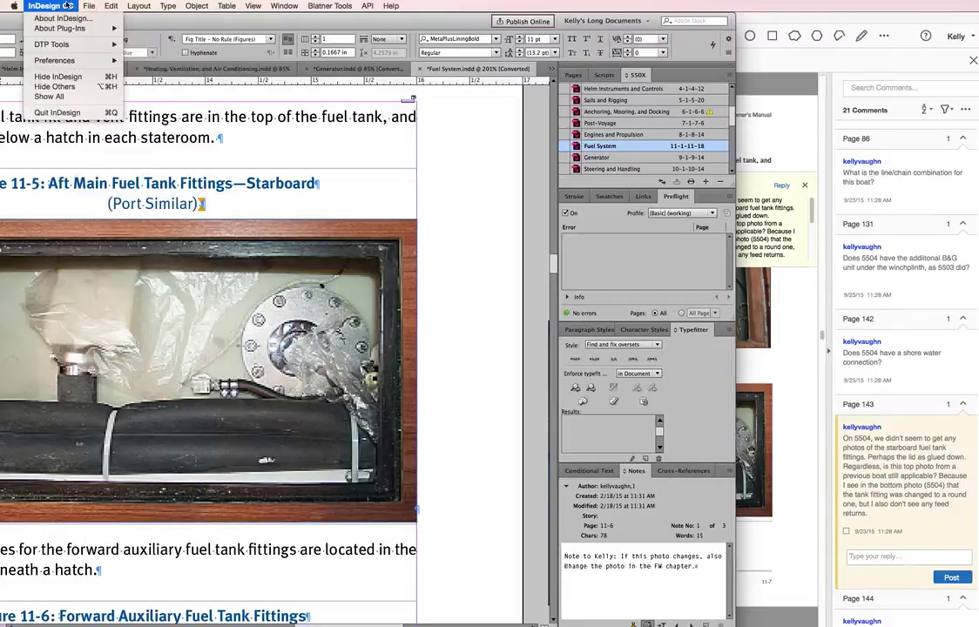
pyautogui.moveTo(87, 59)
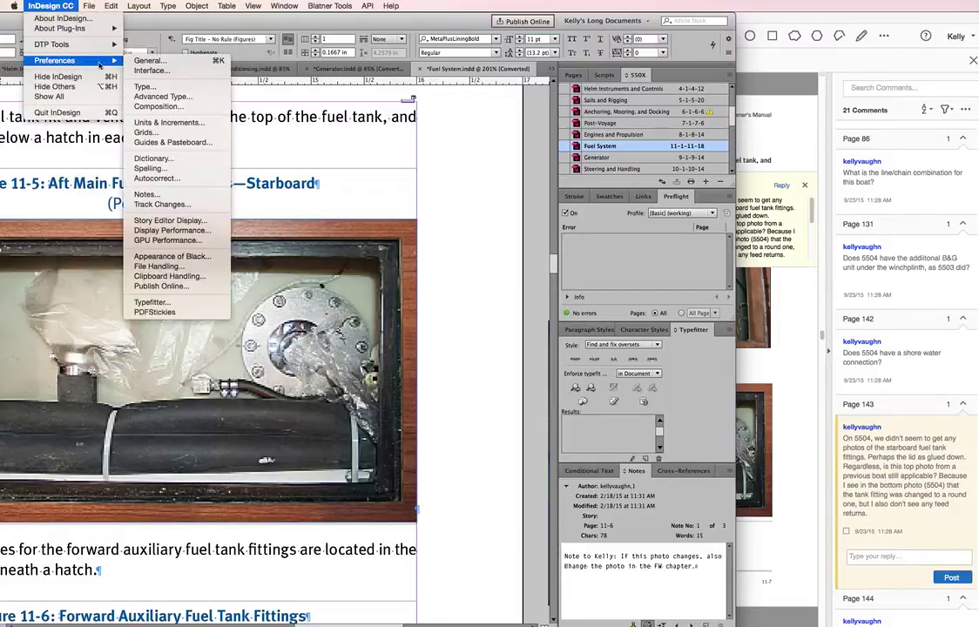
pyautogui.click(174, 312)
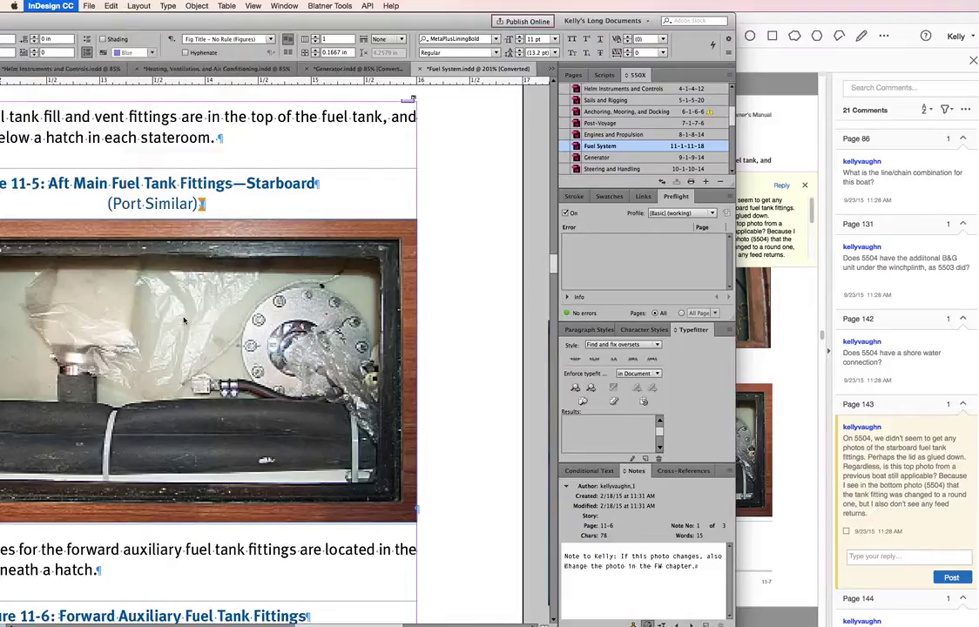
pyautogui.moveTo(514, 243); pyautogui.dragTo(309, 164)
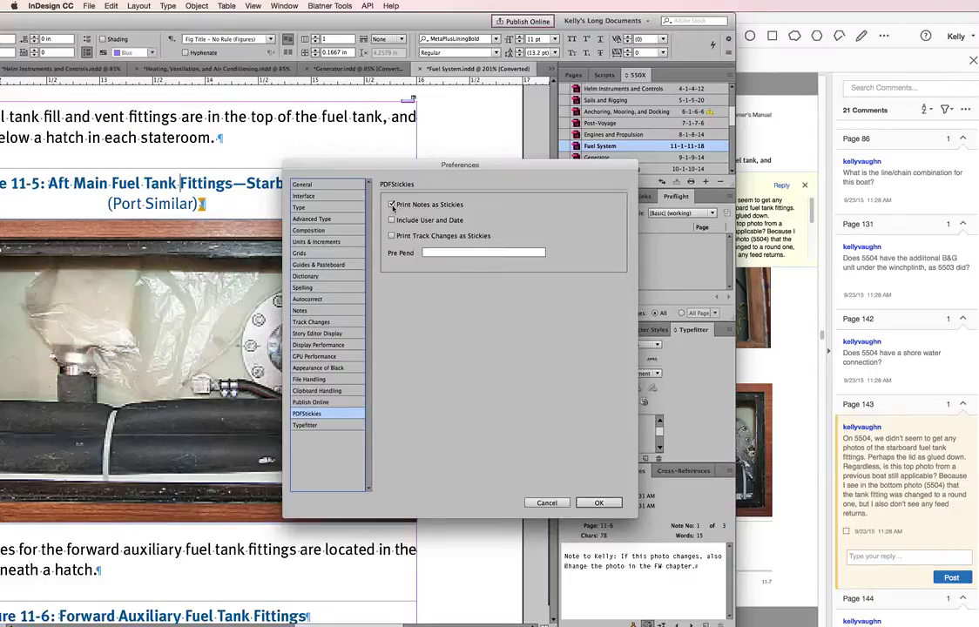
# Compare the PDFStickies options against Acrobat, then cancel unchanged and return to Acrobat.
pyautogui.press('super+Tab')
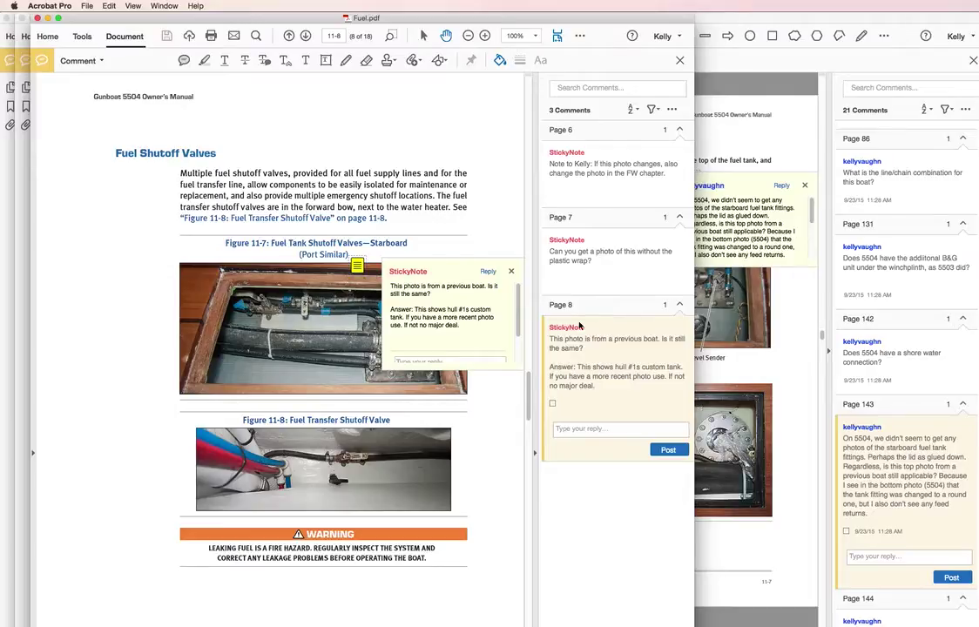
pyautogui.press('super+Tab')
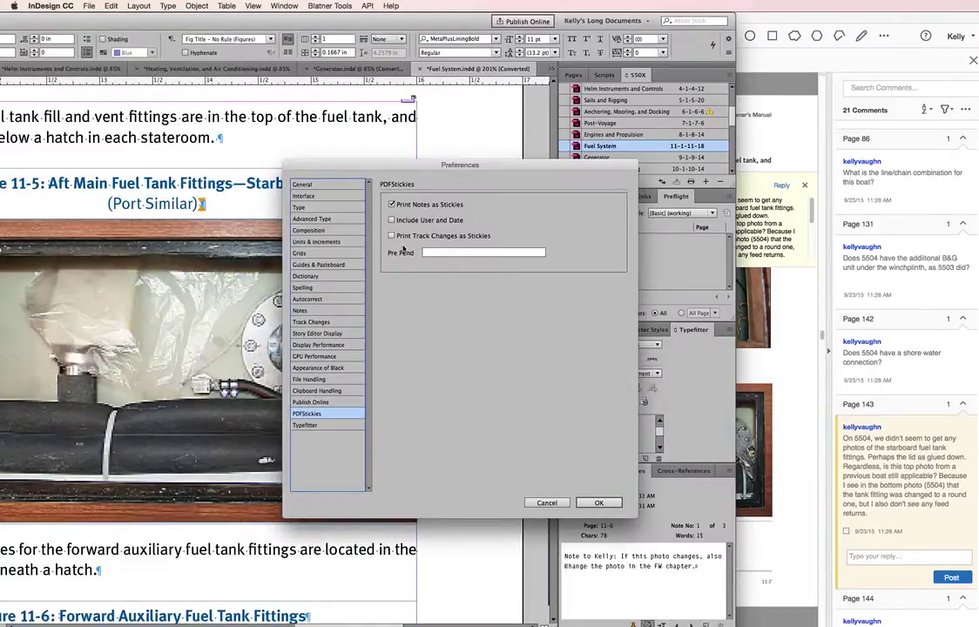
pyautogui.click(428, 252)
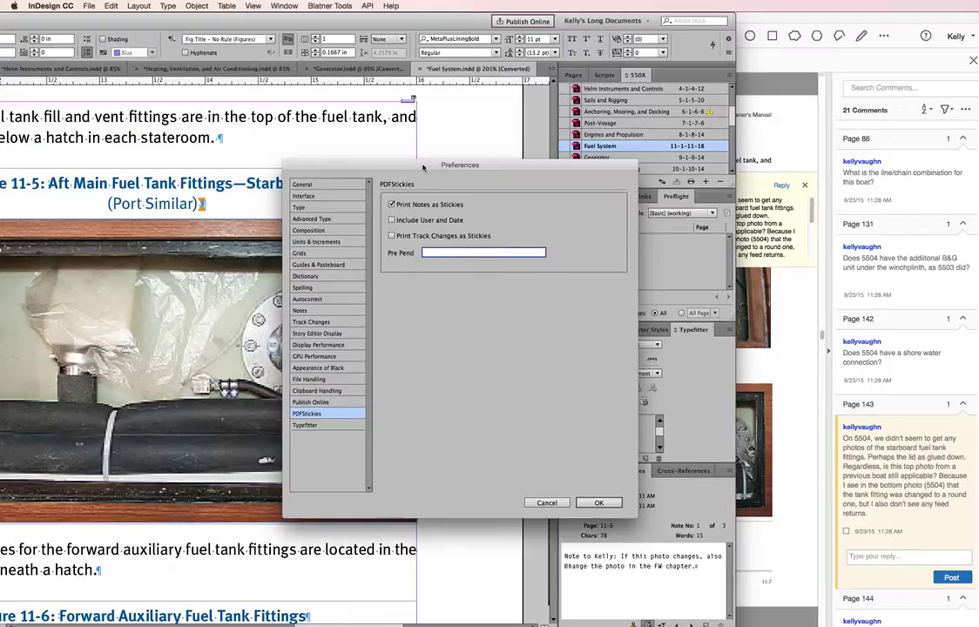
pyautogui.moveTo(425, 169); pyautogui.dragTo(403, 176)
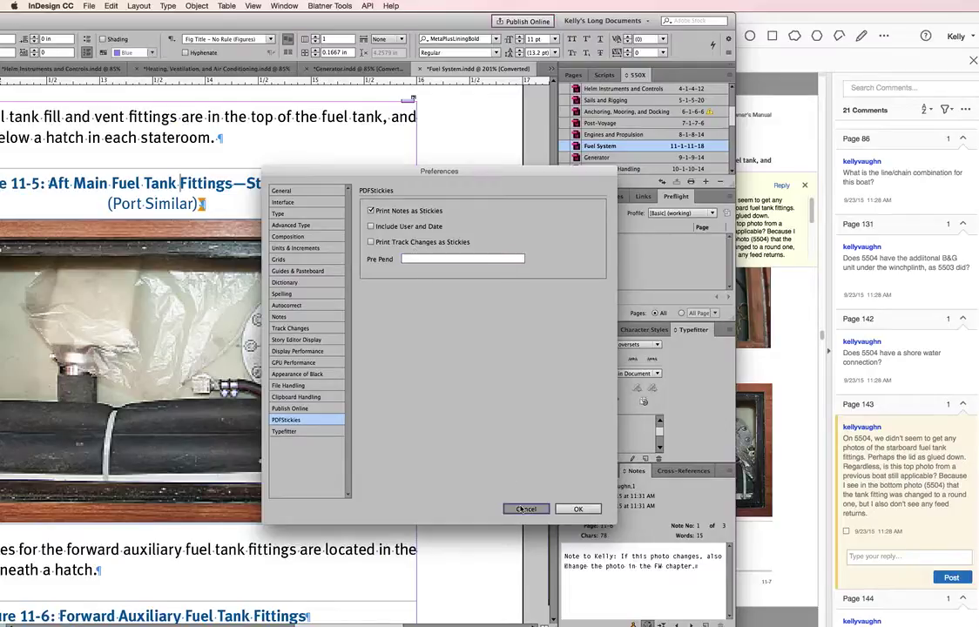
pyautogui.click(526, 509)
pyautogui.press('super+Tab')
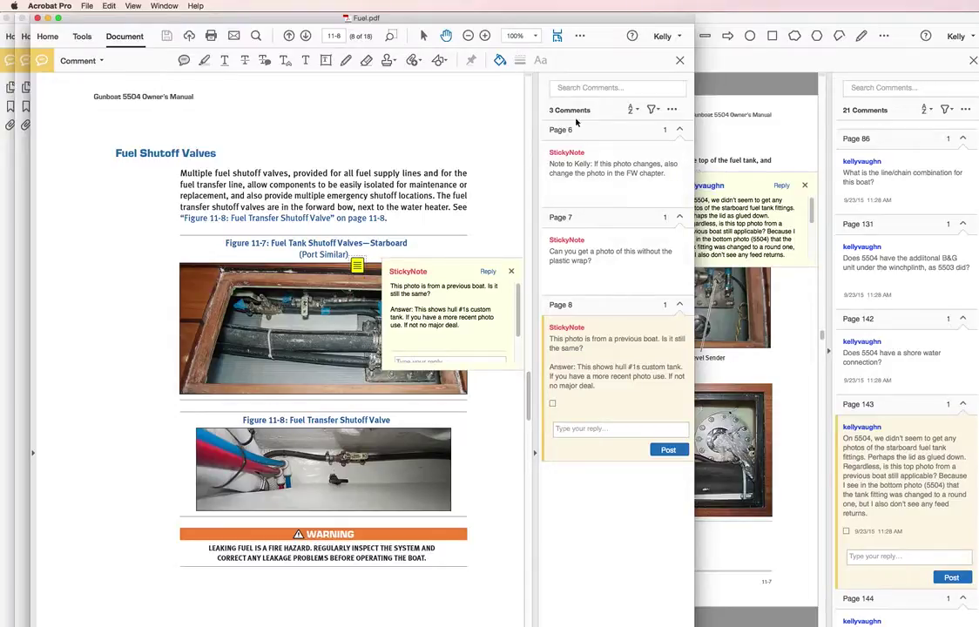
# Run the Action Wizard's Fix Sticky Note Author Name command on Fuel.pdf.
pyautogui.click(680, 60)
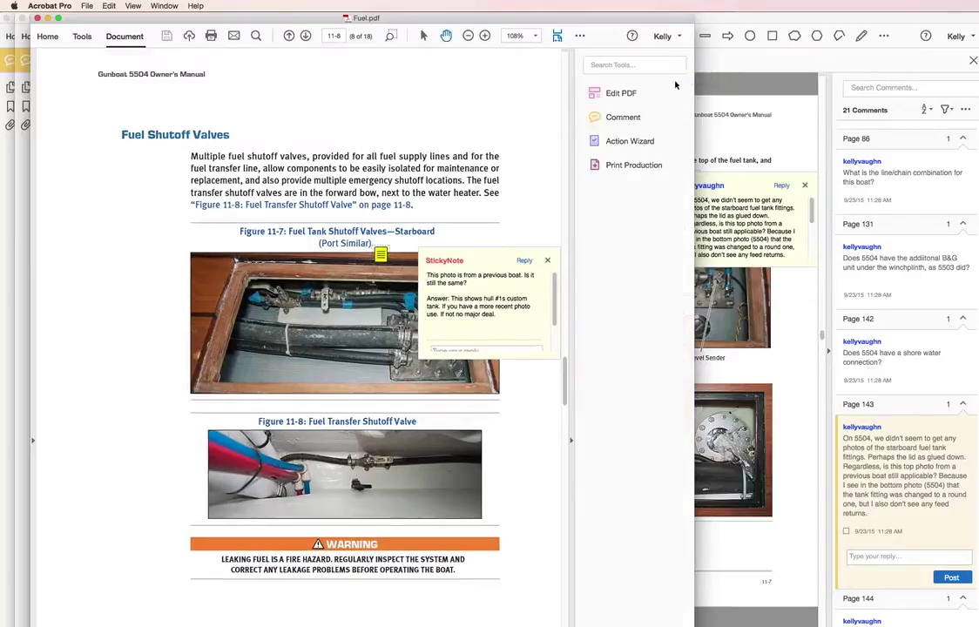
pyautogui.click(626, 142)
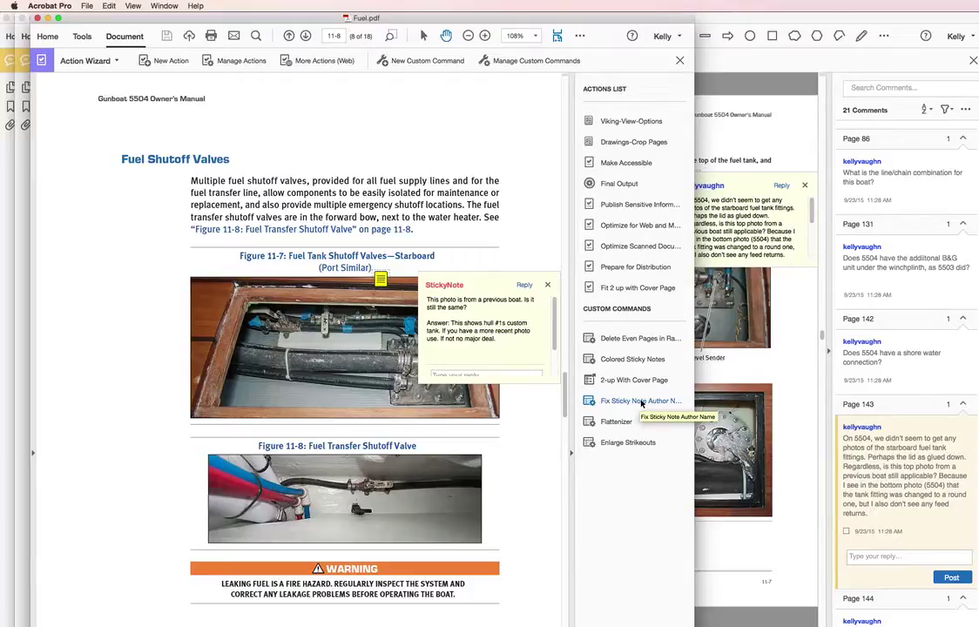
pyautogui.click(642, 402)
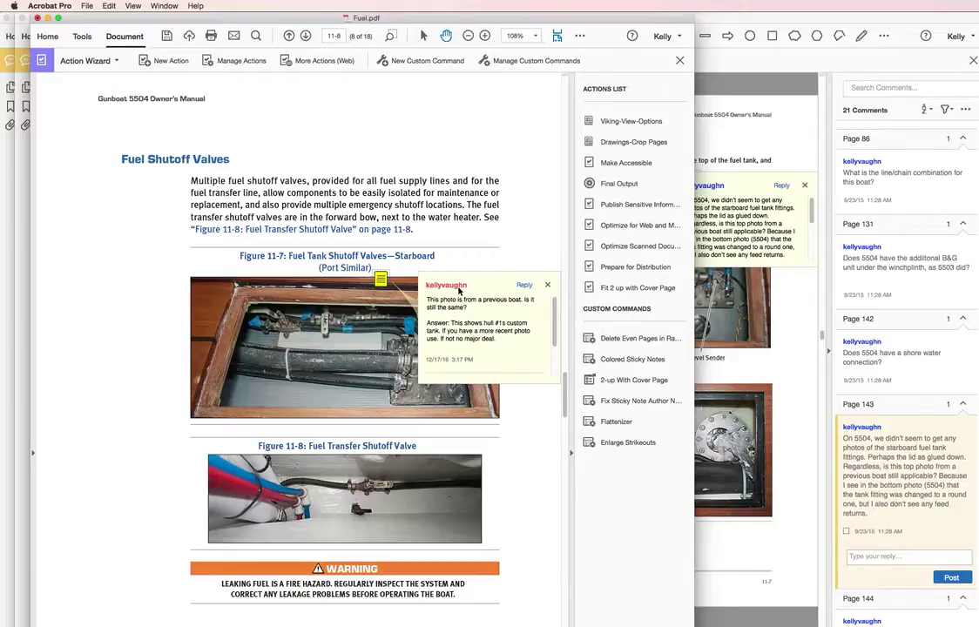
pyautogui.press('super+Tab')
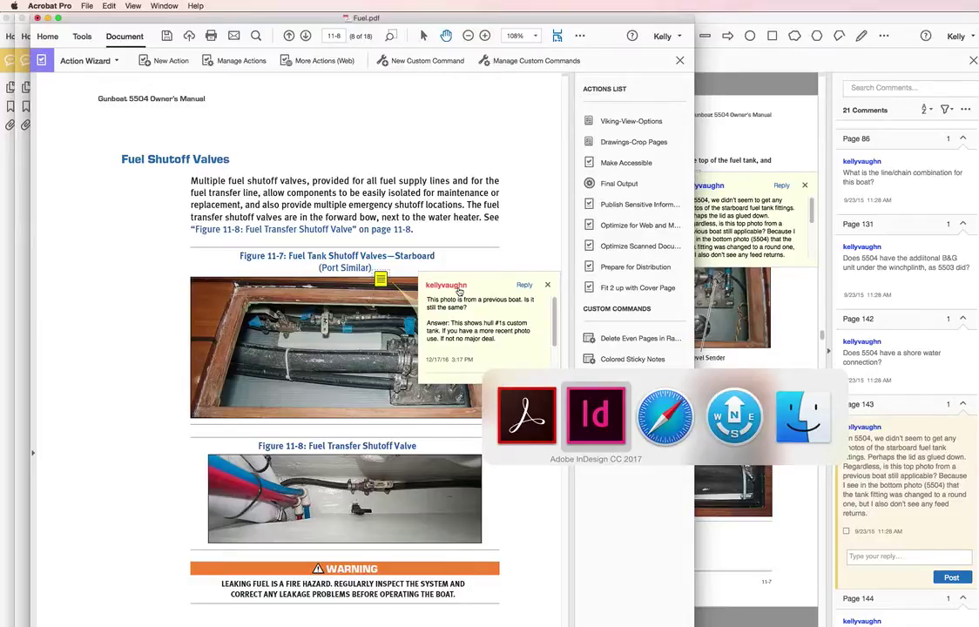
# In the PDFStickies preferences, toggle Print Notes as Stickies off and back on, then OK.
pyautogui.press('super+Tab')
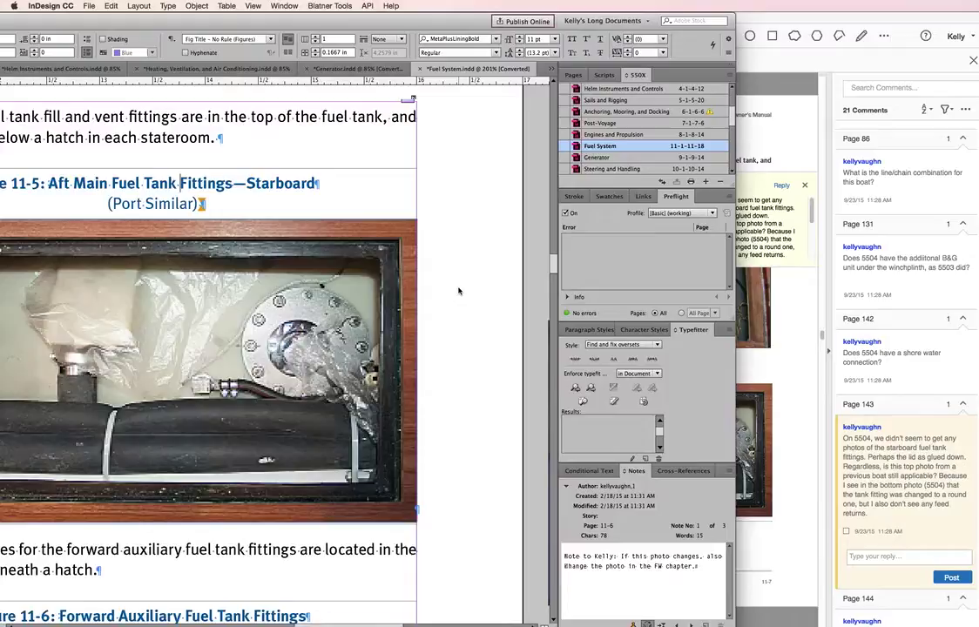
pyautogui.press('super+k')
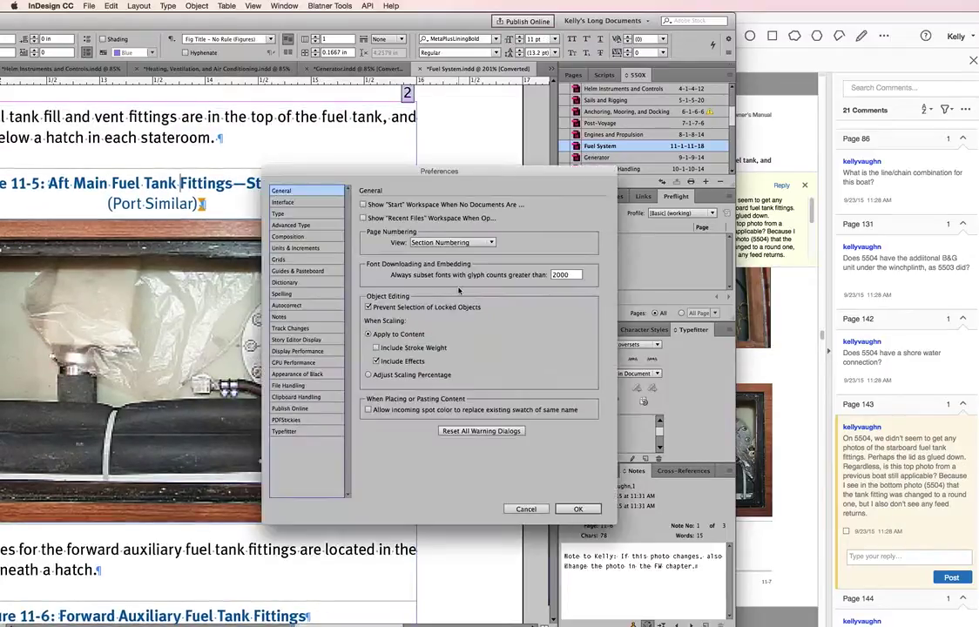
pyautogui.click(327, 429)
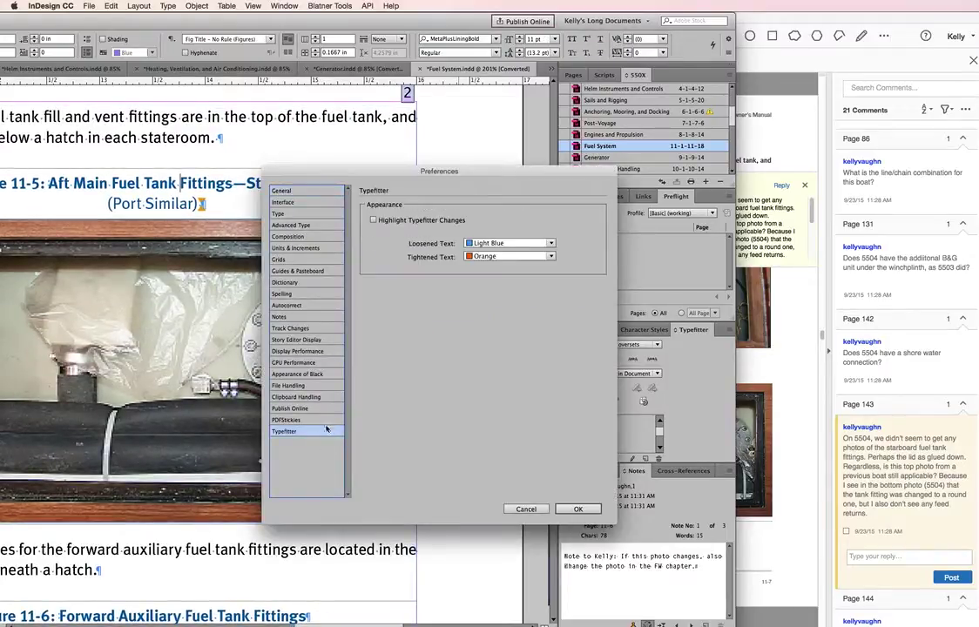
pyautogui.click(292, 419)
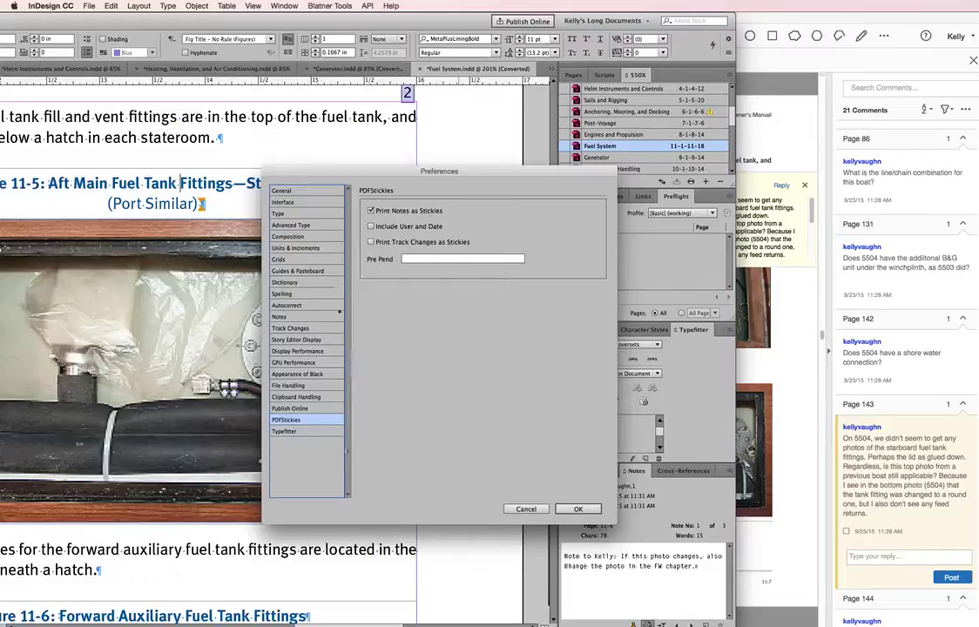
pyautogui.click(371, 211)
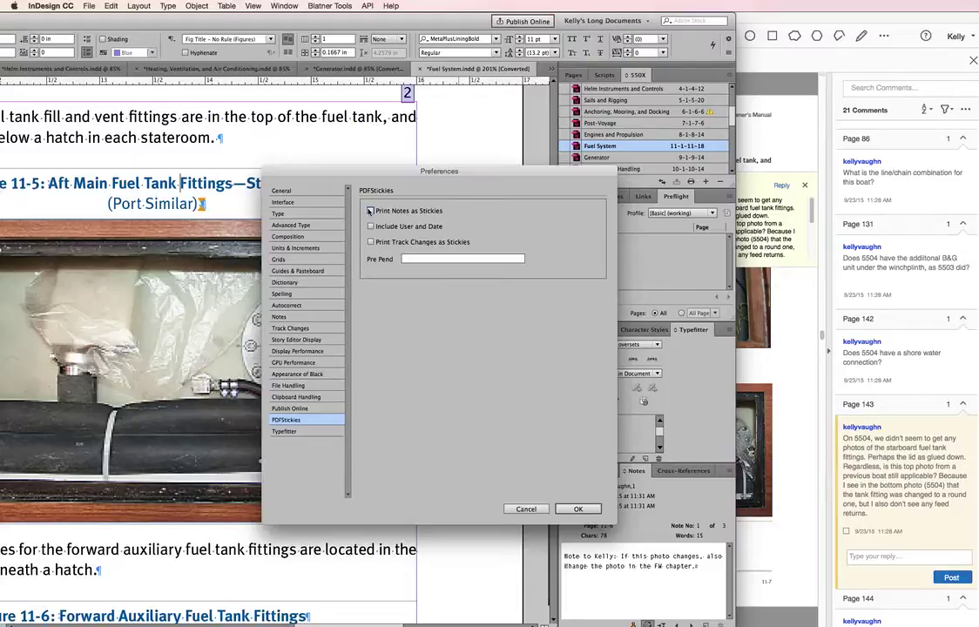
pyautogui.click(371, 211)
pyautogui.click(592, 511)
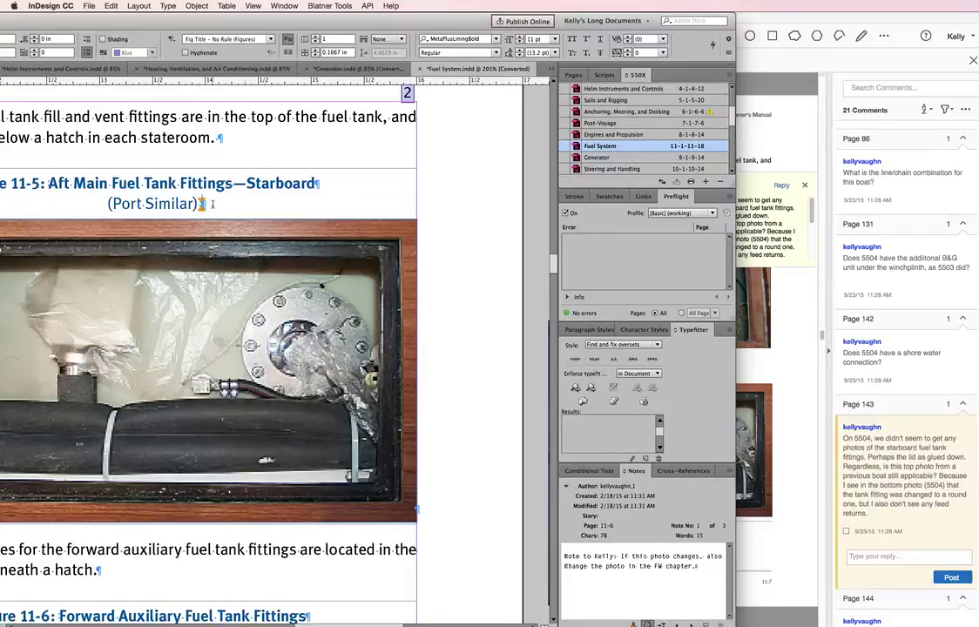
# Place the caret in the figure heading text, then switch to the PDFStickies page in Safari.
pyautogui.click(212, 204)
pyautogui.click(215, 183)
pyautogui.press('super+Tab')
pyautogui.press('super+Tab')
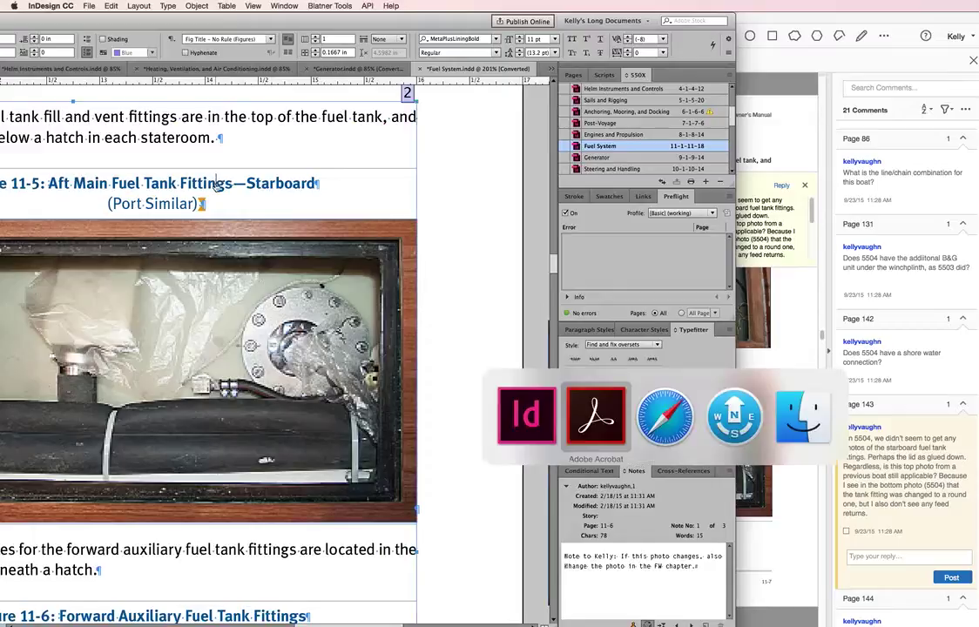